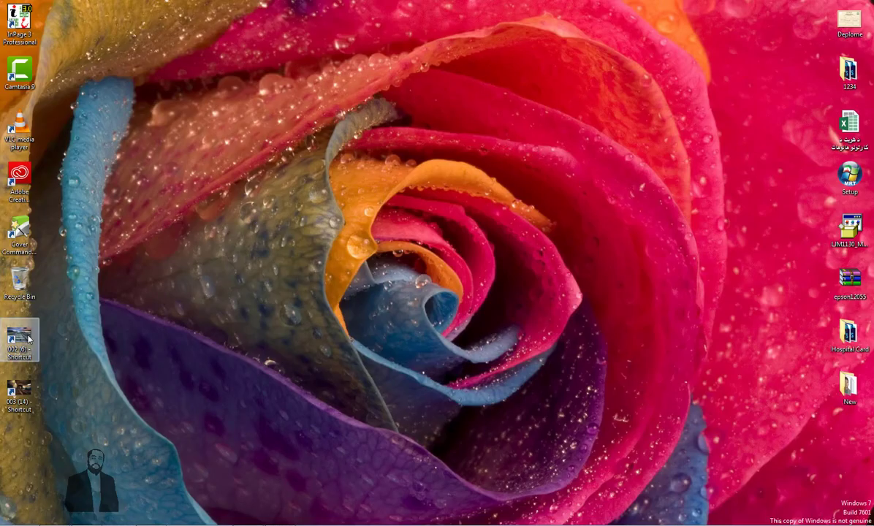
Step: View the photos 002 (6) and 003 (14) to examine their perspective, then close the viewer and refresh the desktop
{"action": "double_click", "coordinate": [22, 337]}
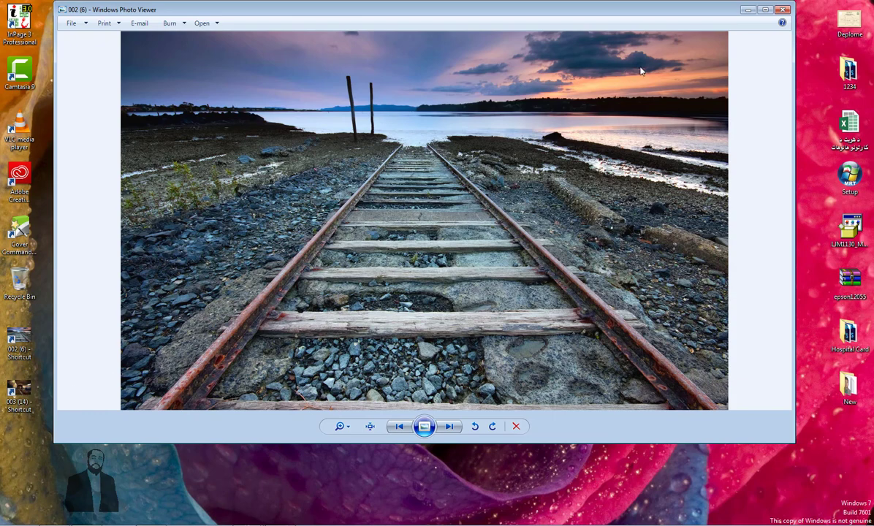
{"action": "key", "text": "Right"}
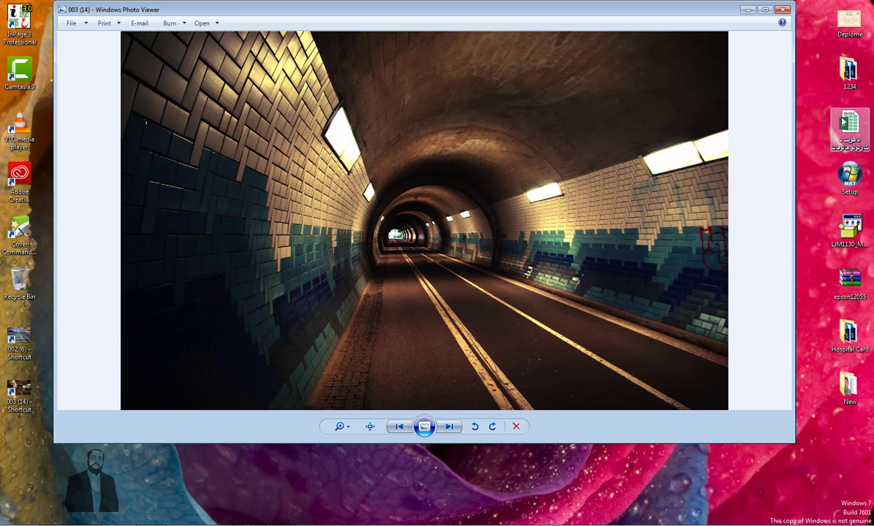
{"action": "left_click", "coordinate": [782, 9]}
{"action": "right_click", "coordinate": [457, 141]}
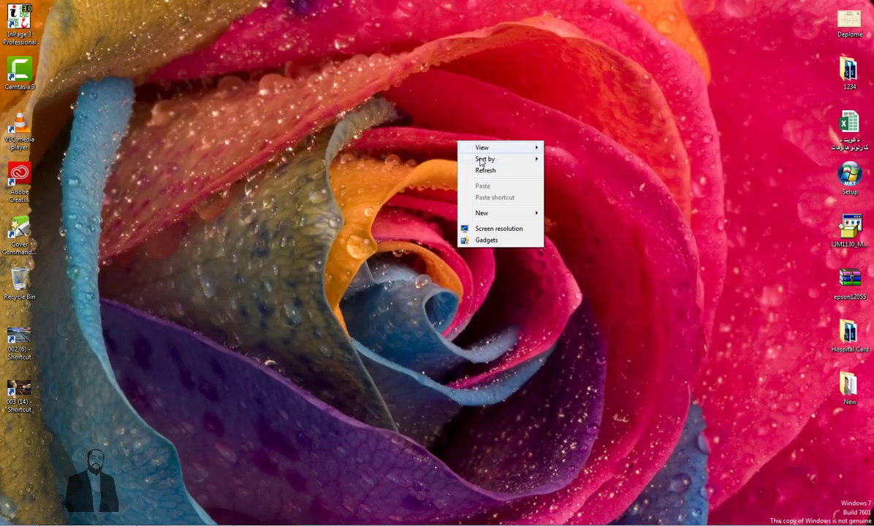
{"action": "left_click", "coordinate": [489, 171]}
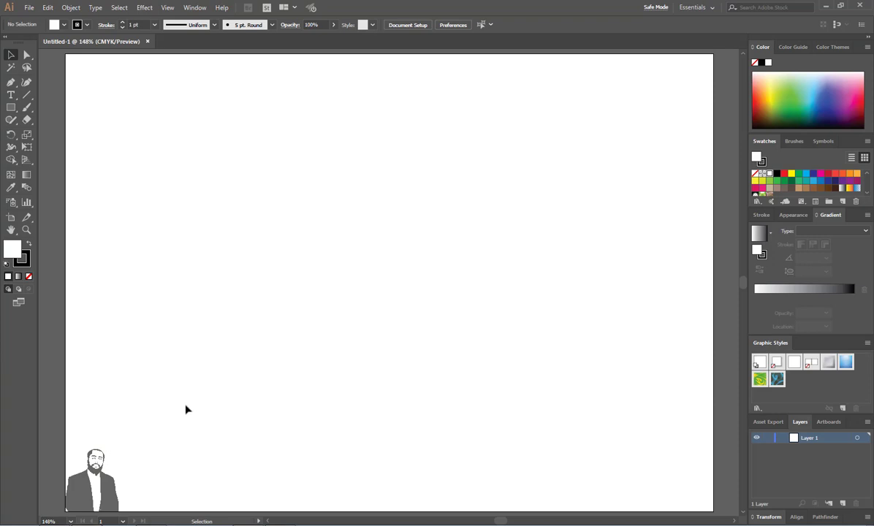
Step: Show the two-point perspective grid on the artboard
{"action": "left_click", "coordinate": [27, 164]}
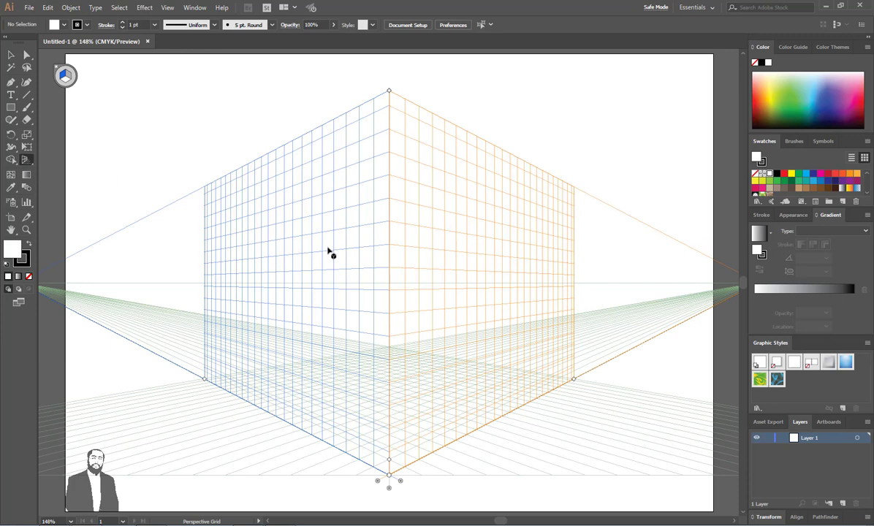
Step: Try drawing a tall rectangle on the left perspective plane from the central edge's upper end, and undo it
{"action": "left_click", "coordinate": [11, 107]}
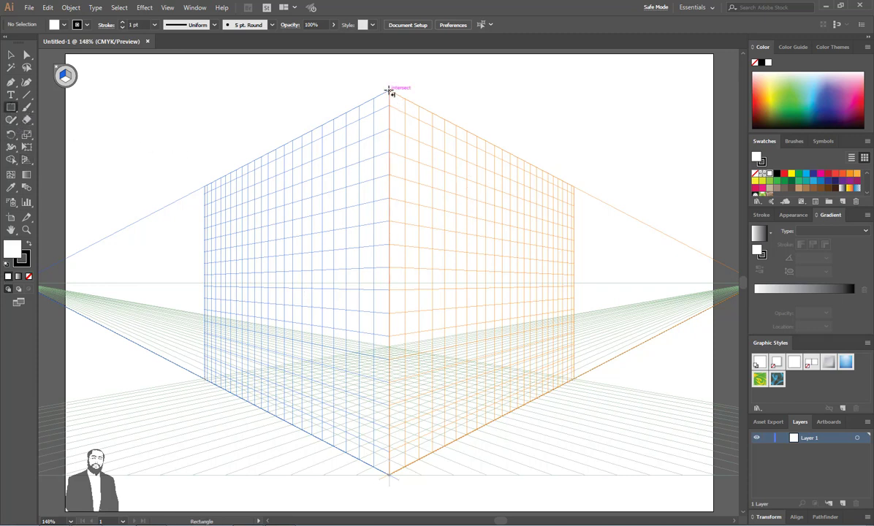
{"action": "mouse_move", "coordinate": [390, 89]}
{"action": "left_mouse_down"}
{"action": "mouse_move", "coordinate": [405, 126]}
{"action": "mouse_move", "coordinate": [421, 360]}
{"action": "mouse_move", "coordinate": [428, 371]}
{"action": "mouse_move", "coordinate": [488, 381]}
{"action": "mouse_move", "coordinate": [527, 428]}
{"action": "mouse_move", "coordinate": [473, 482]}
{"action": "mouse_move", "coordinate": [475, 494]}
{"action": "mouse_move", "coordinate": [486, 432]}
{"action": "mouse_move", "coordinate": [489, 491]}
{"action": "left_mouse_up"}
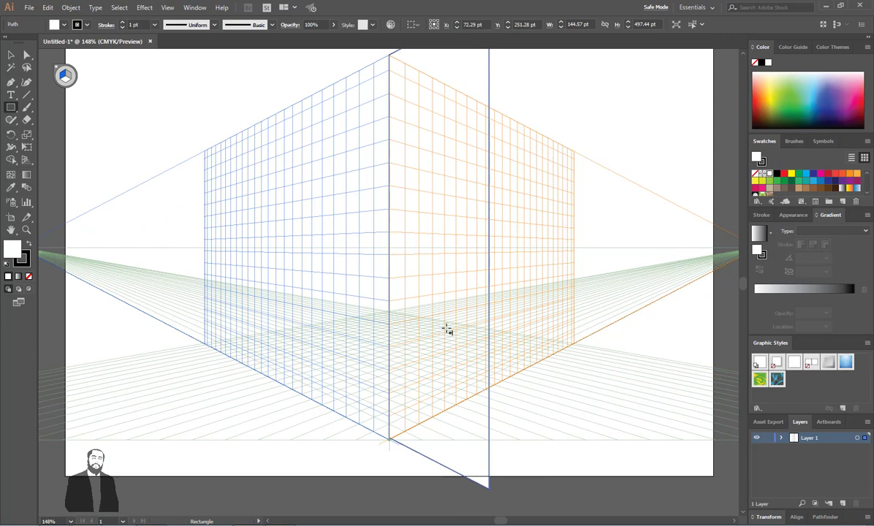
{"action": "scroll", "coordinate": [447, 330], "scroll_direction": "up", "scroll_amount": 2}
{"action": "scroll", "coordinate": [447, 330], "scroll_direction": "down", "scroll_amount": 1}
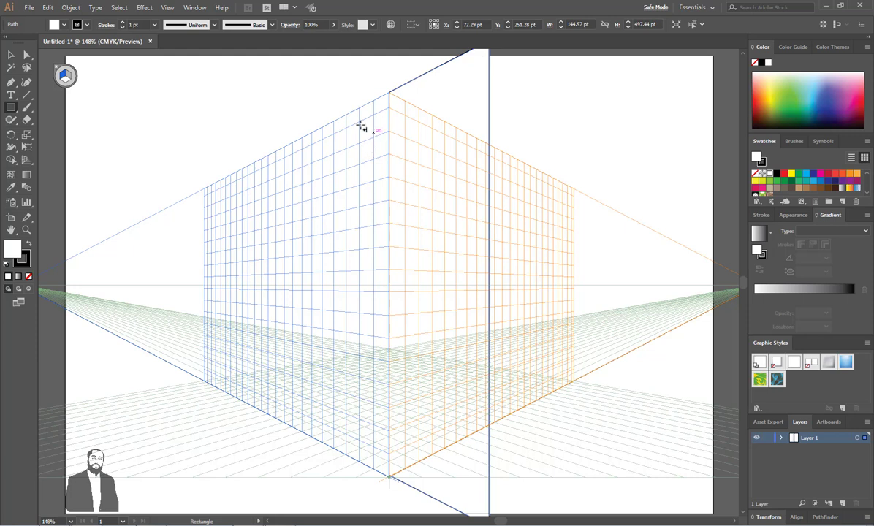
{"action": "key", "text": "ctrl+z"}
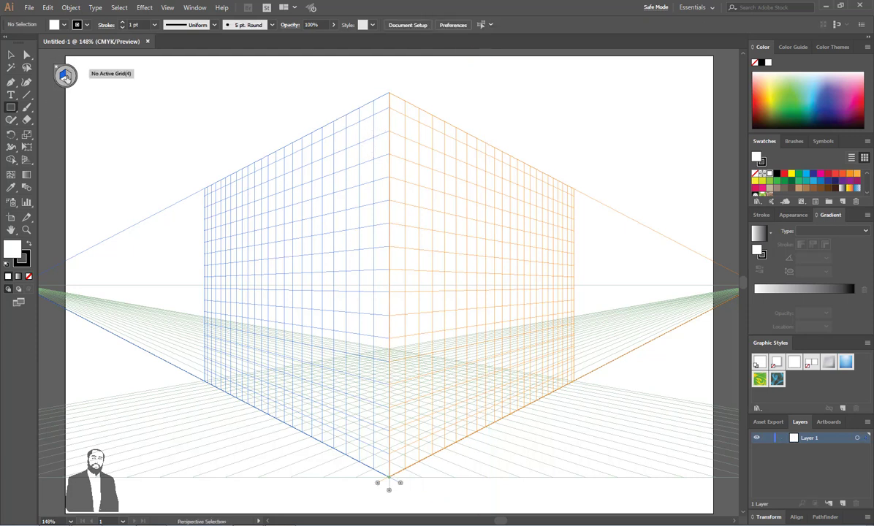
Step: Draw a rectangle about 461 by 480 pt on the right perspective plane with no stroke and dark brown fill #602F03
{"action": "left_click", "coordinate": [64, 76]}
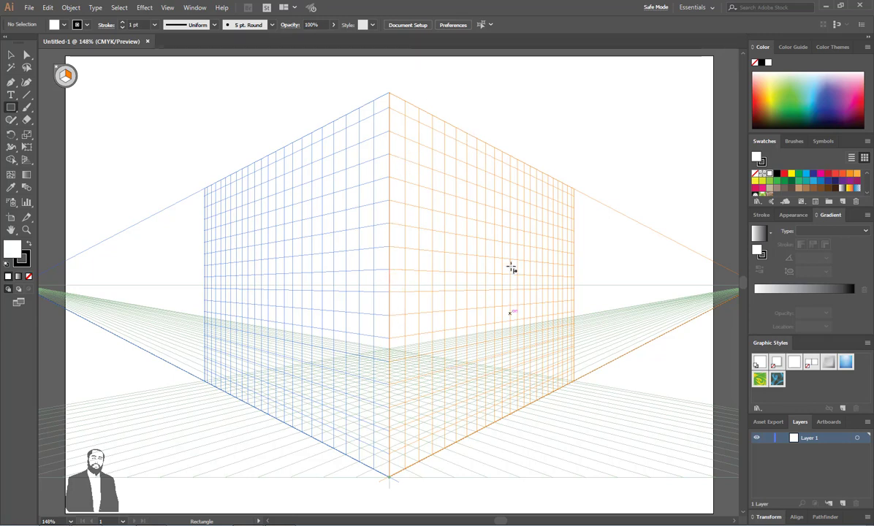
{"action": "left_click_drag", "start_coordinate": [392, 106], "coordinate": [544, 371]}
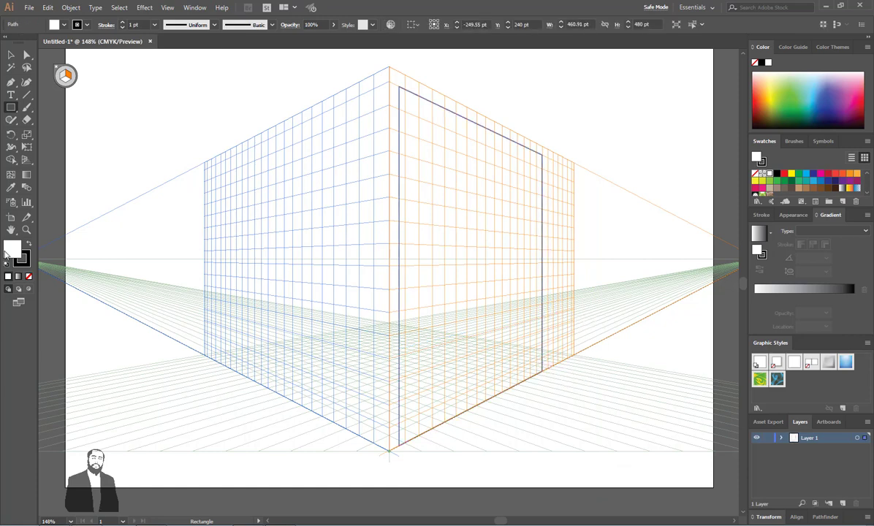
{"action": "left_click", "coordinate": [28, 276]}
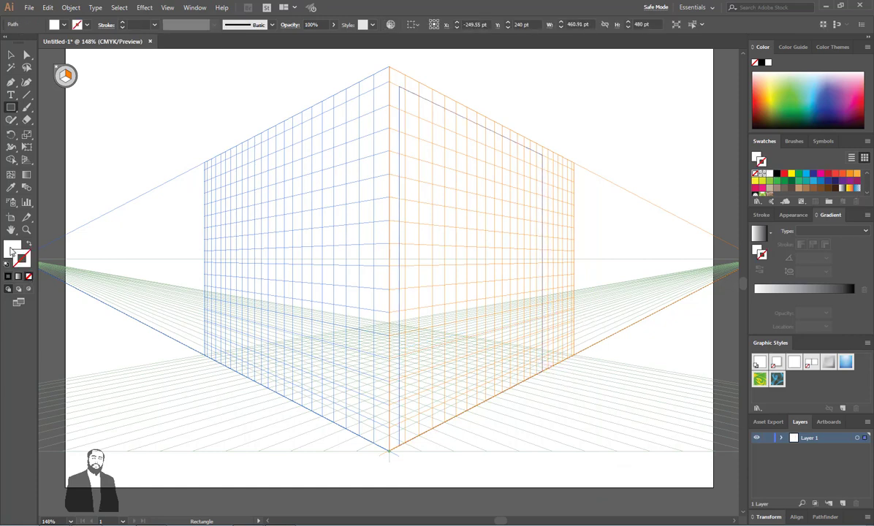
{"action": "double_click", "coordinate": [13, 250]}
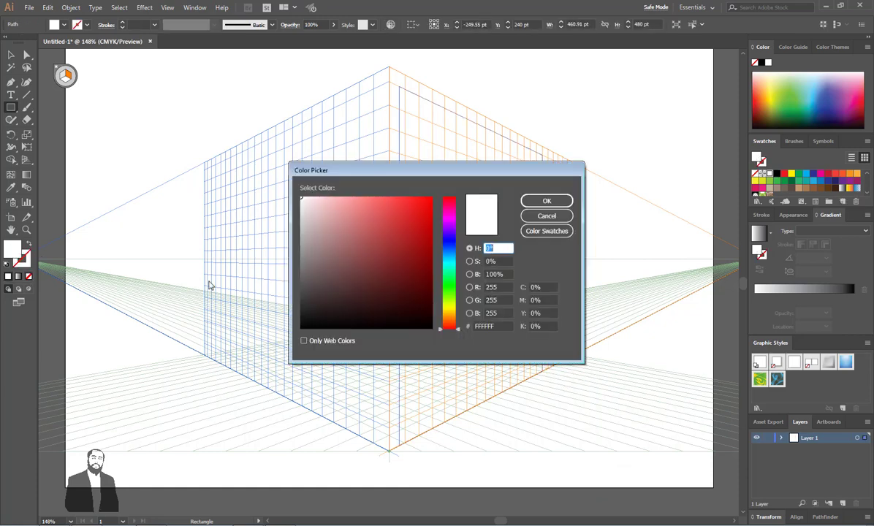
{"action": "left_click", "coordinate": [443, 319]}
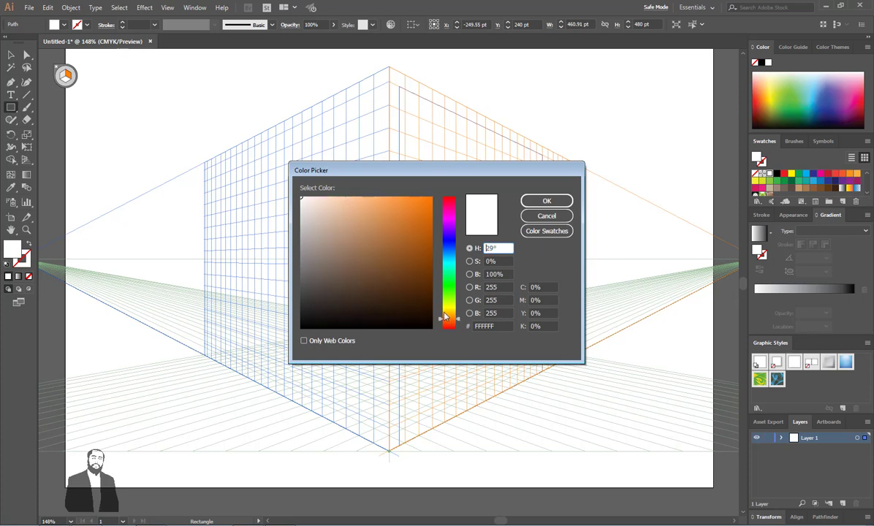
{"action": "left_click", "coordinate": [428, 279]}
{"action": "left_click", "coordinate": [546, 201]}
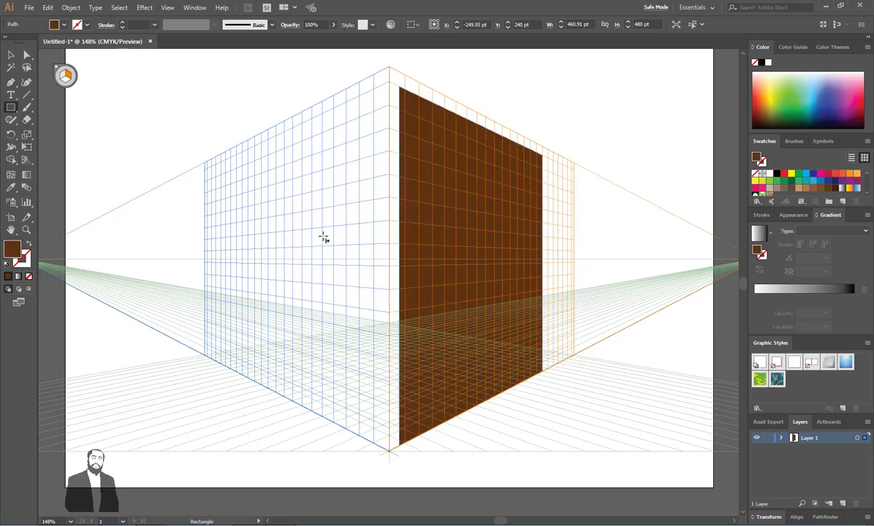
Step: Move the brown rectangle from the right plane over to the left side of the grid, and delete it
{"action": "left_click", "coordinate": [11, 54]}
{"action": "left_click_drag", "start_coordinate": [443, 233], "coordinate": [198, 220]}
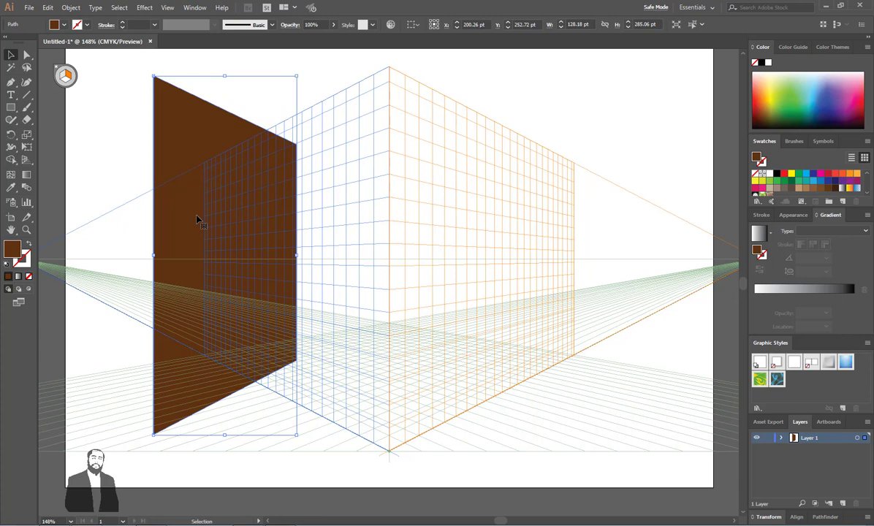
{"action": "key", "text": "Delete"}
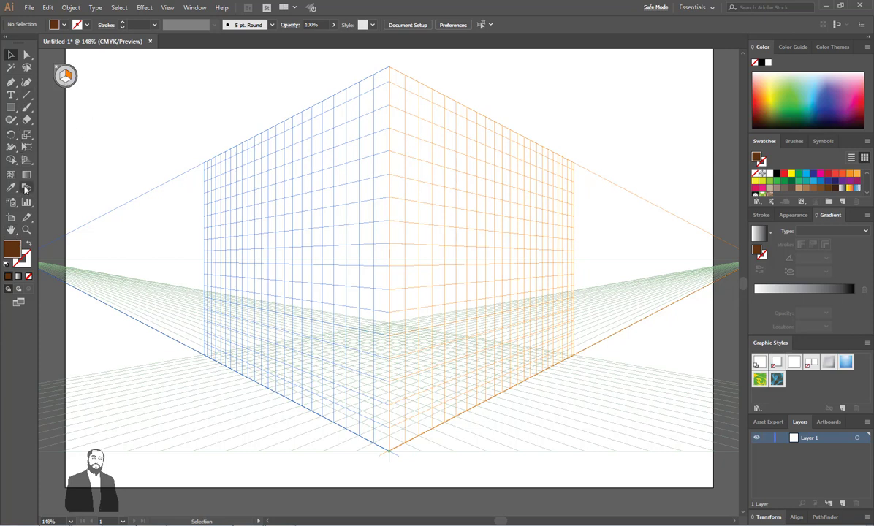
Step: Try out the plane switching widget and make the horizontal perspective grid active
{"action": "left_click", "coordinate": [26, 159]}
{"action": "left_click", "coordinate": [67, 81]}
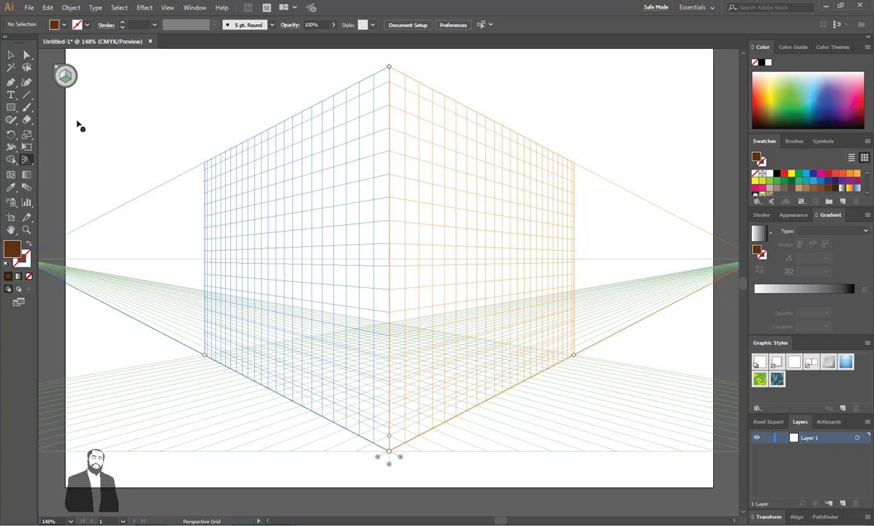
{"action": "left_click", "coordinate": [61, 75]}
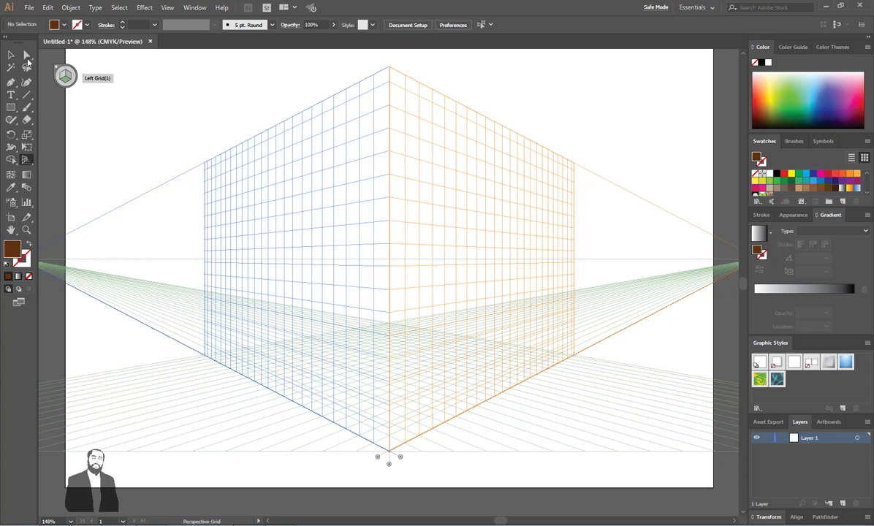
{"action": "left_click", "coordinate": [63, 75]}
{"action": "left_click", "coordinate": [69, 75]}
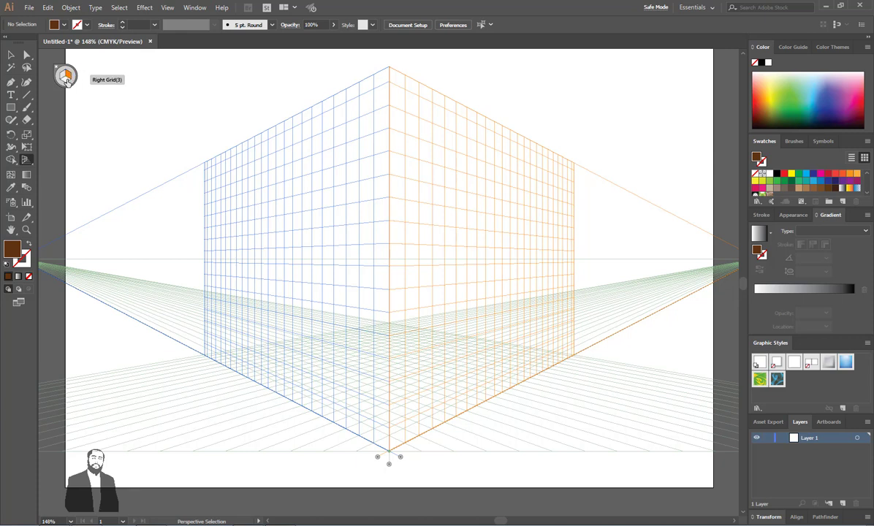
{"action": "left_click", "coordinate": [66, 81]}
Step: Draw a trial rectangle about 2655 by 658 pt on the horizontal ground plane and delete it
{"action": "left_click", "coordinate": [11, 107]}
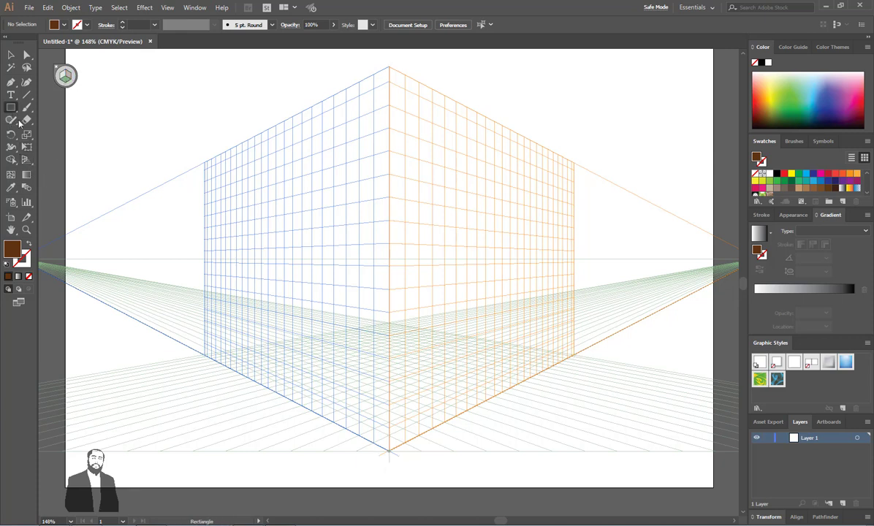
{"action": "left_click_drag", "start_coordinate": [209, 294], "coordinate": [505, 504]}
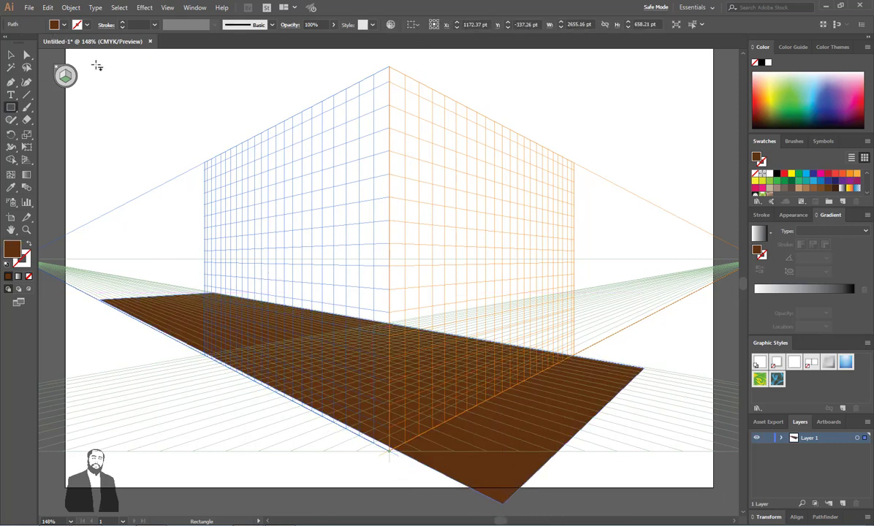
{"action": "key", "text": "Delete"}
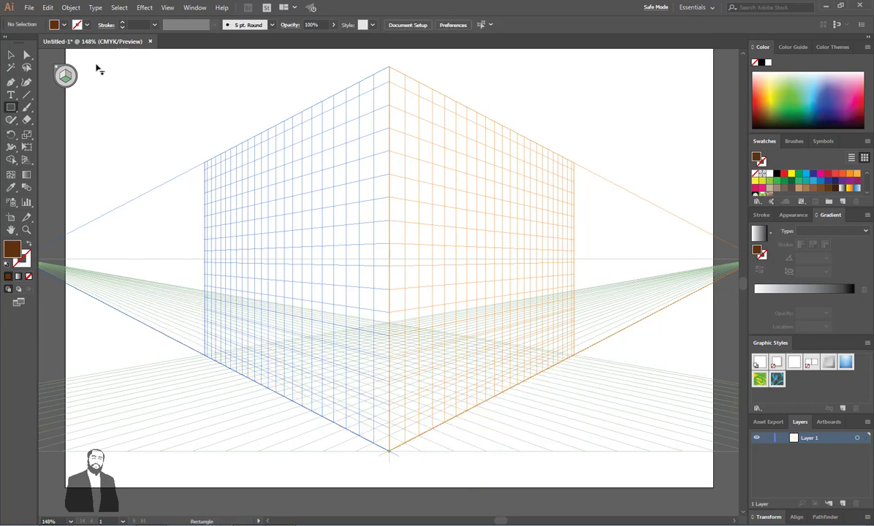
Step: Draw two brown rectangles meeting at the central edge: about 208 by 500 pt on the left plane and 90 by 500 pt on the right
{"action": "left_click", "coordinate": [13, 109]}
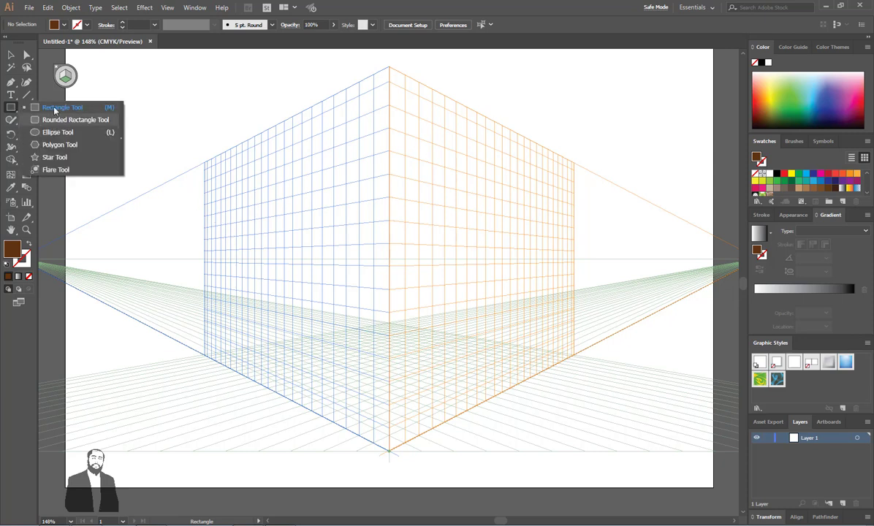
{"action": "left_click", "coordinate": [53, 108]}
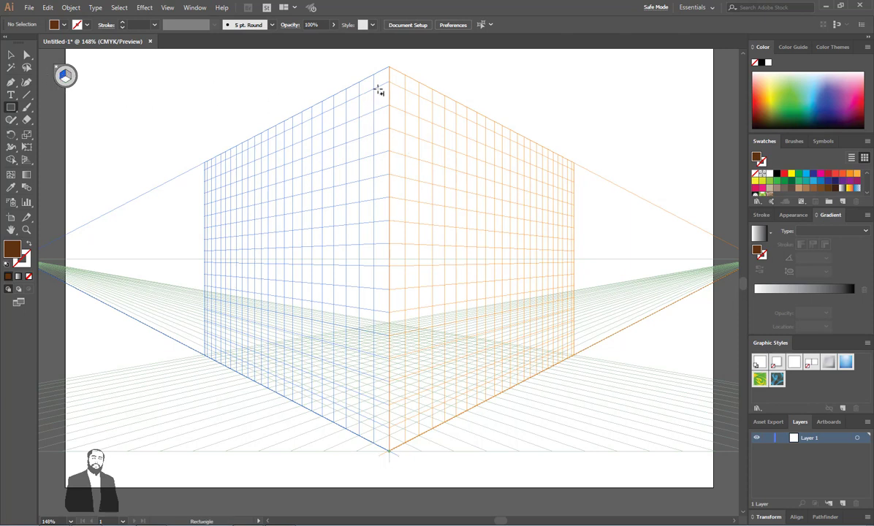
{"action": "left_click_drag", "start_coordinate": [391, 67], "coordinate": [302, 408]}
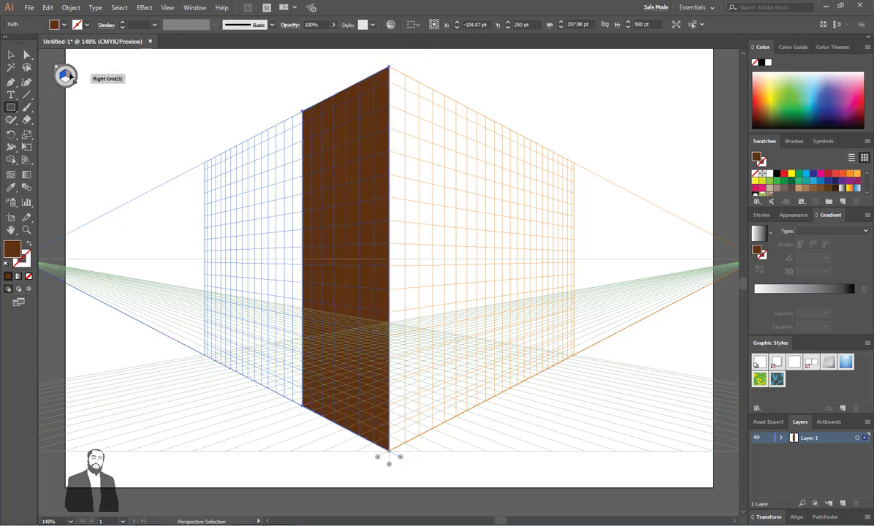
{"action": "left_click", "coordinate": [70, 76]}
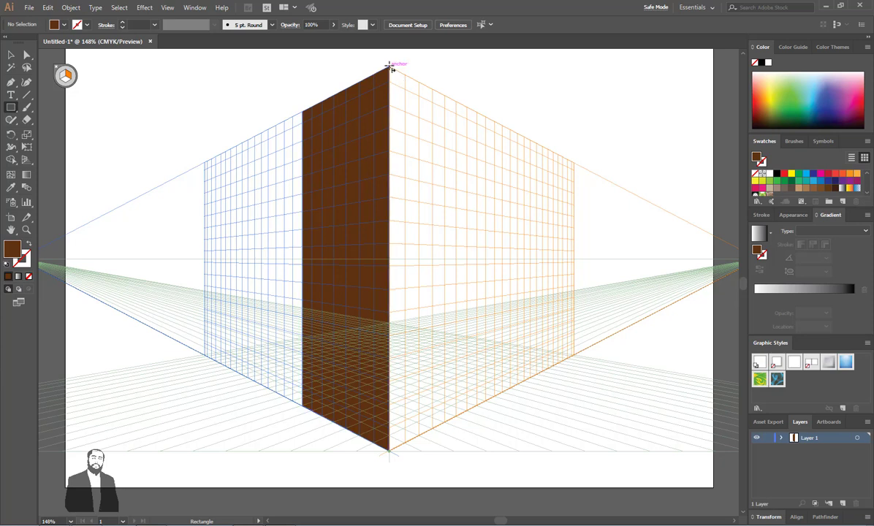
{"action": "left_click_drag", "start_coordinate": [388, 66], "coordinate": [434, 429]}
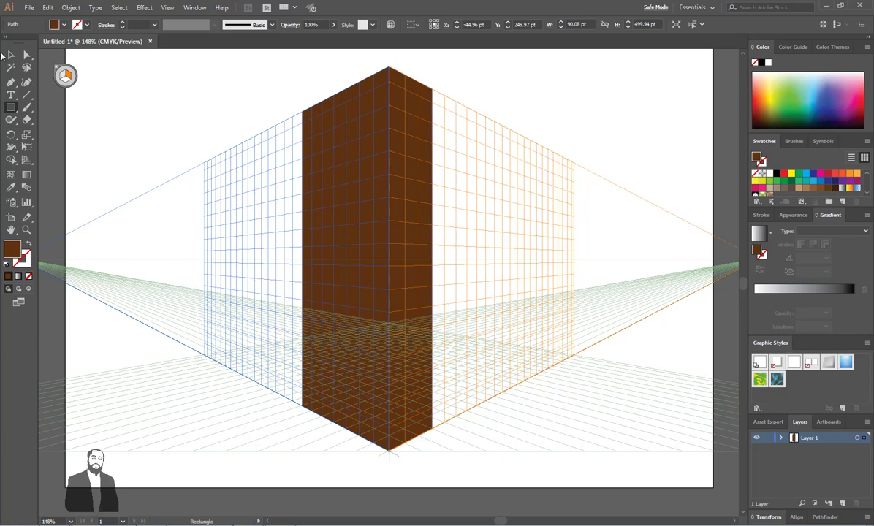
Step: Fill the narrow rectangle on the right plane with a lighter orange-brown and deselect it
{"action": "left_click", "coordinate": [11, 54]}
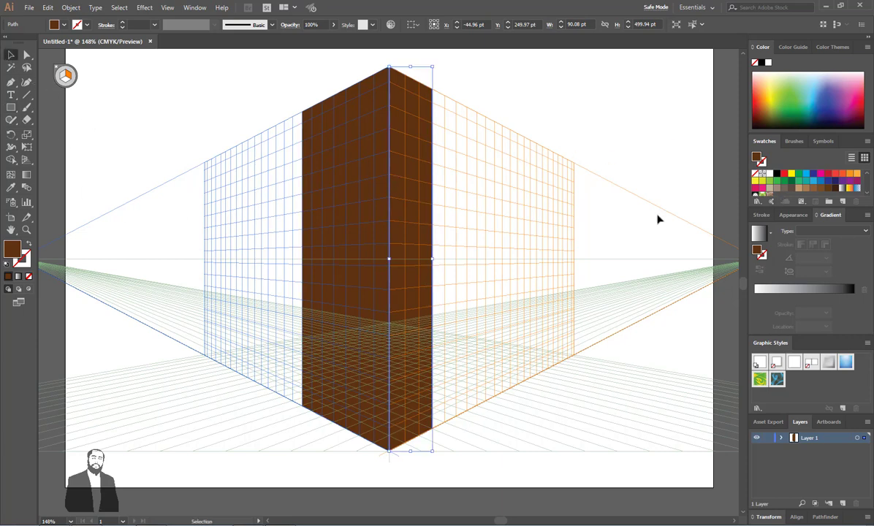
{"action": "double_click", "coordinate": [12, 249]}
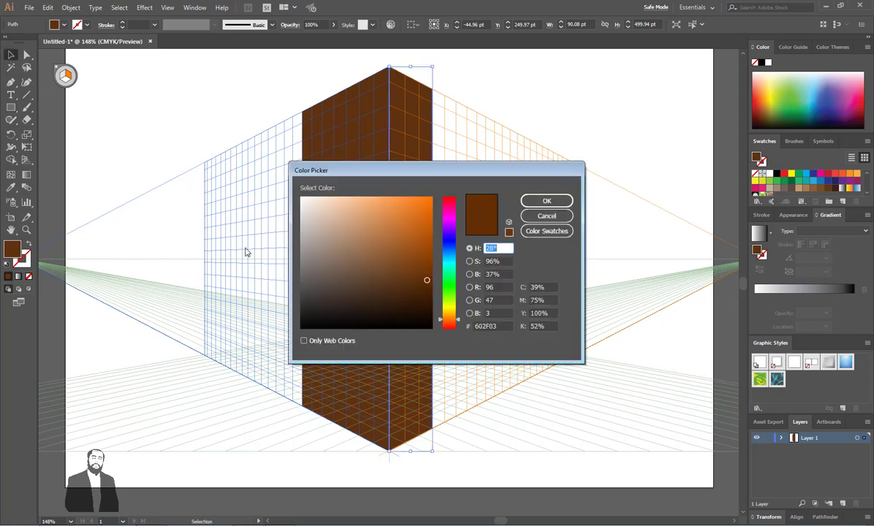
{"action": "left_click_drag", "start_coordinate": [429, 262], "coordinate": [423, 240]}
{"action": "left_click", "coordinate": [543, 201]}
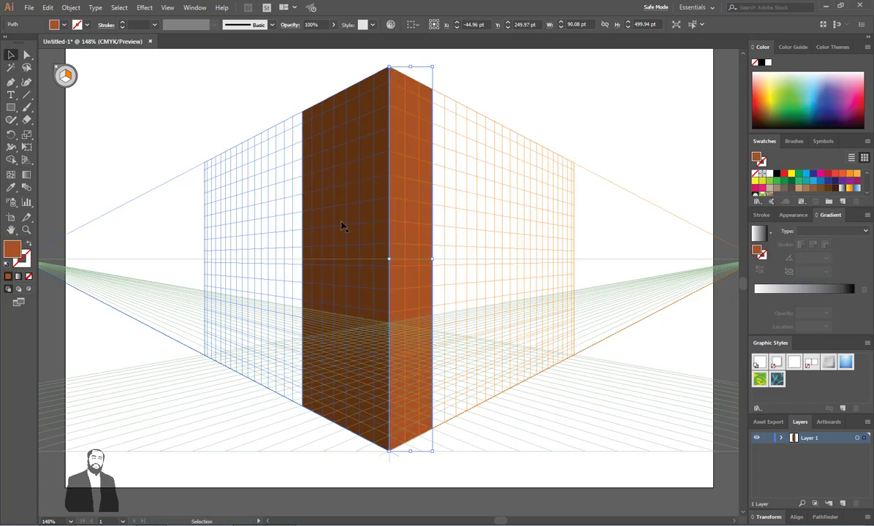
{"action": "left_click", "coordinate": [178, 76]}
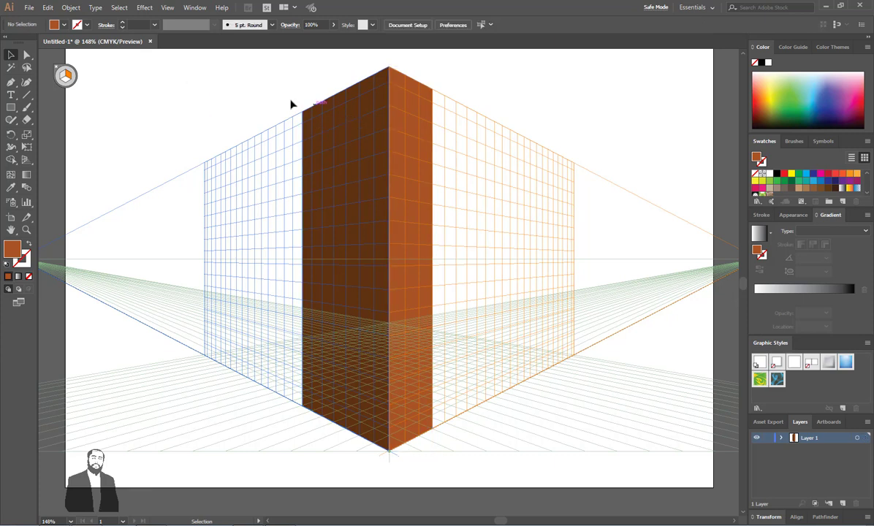
Step: Draw a small white-stroked, dark brown rectangle about 34 by 12 pt on the left plane, near the dark face's upper inner corner
{"action": "left_click", "coordinate": [356, 146]}
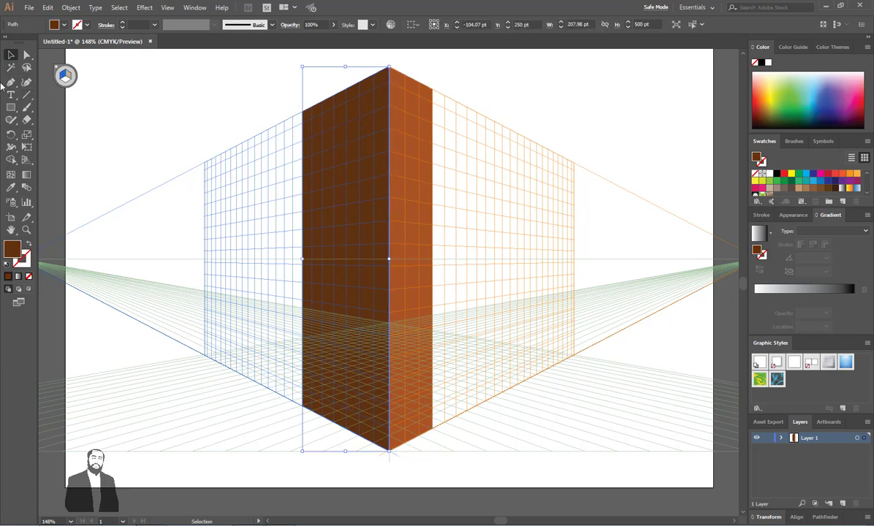
{"action": "left_click", "coordinate": [65, 76]}
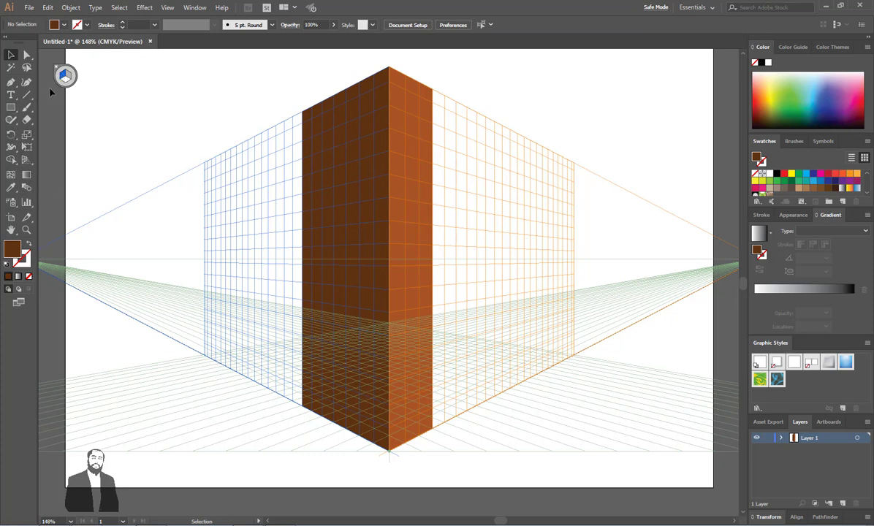
{"action": "left_click", "coordinate": [11, 107]}
{"action": "key", "text": "x"}
{"action": "left_click_drag", "start_coordinate": [382, 80], "coordinate": [368, 95]}
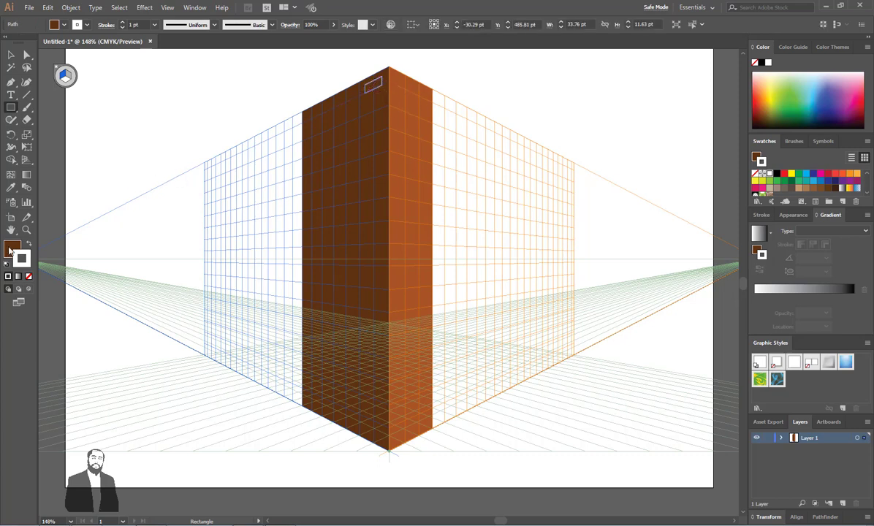
Step: Recolour the small rectangle on the left plane, trying orange D36318 and settling on a darker red-brown fill
{"action": "double_click", "coordinate": [11, 249]}
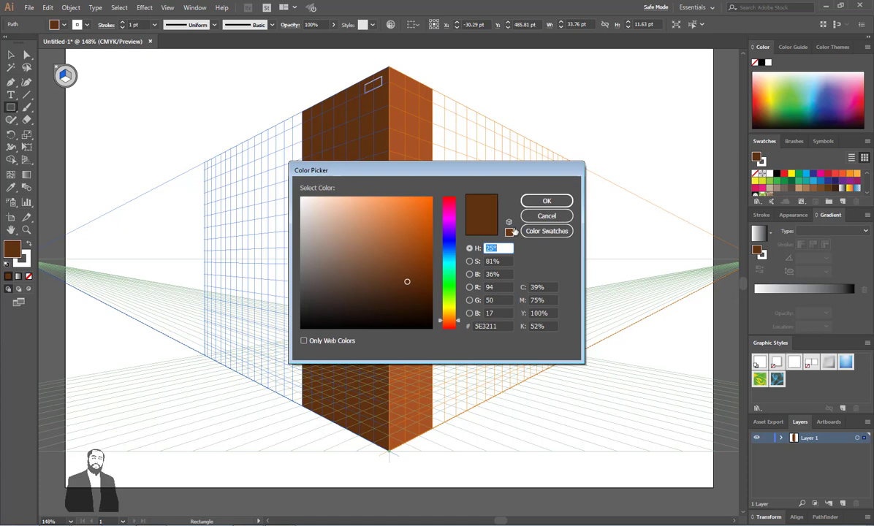
{"action": "left_click", "coordinate": [547, 201]}
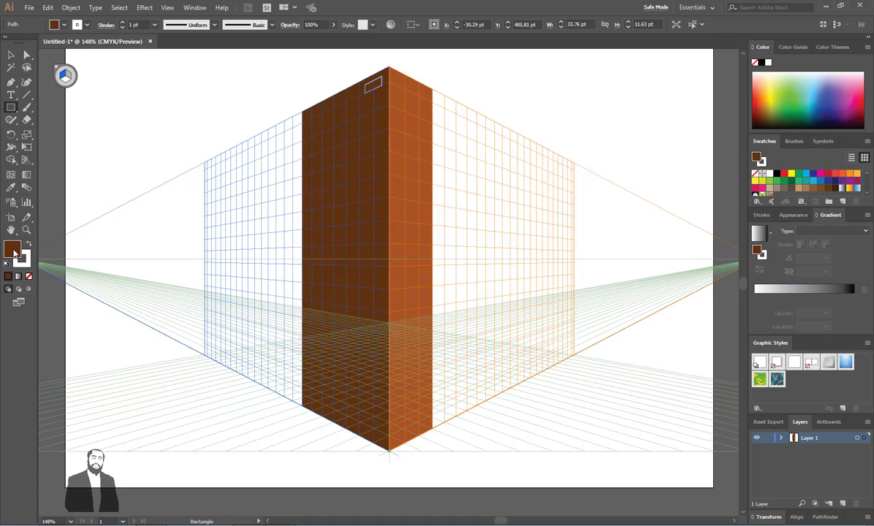
{"action": "double_click", "coordinate": [13, 251]}
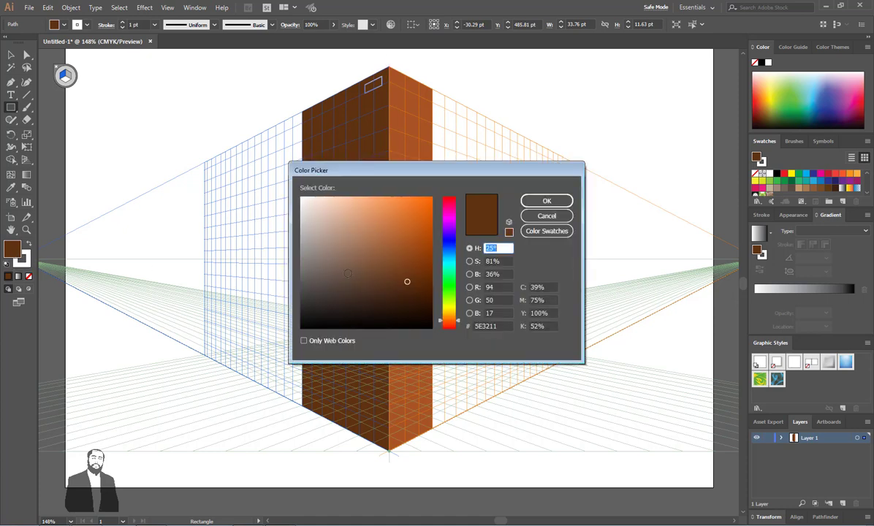
{"action": "left_click", "coordinate": [418, 217]}
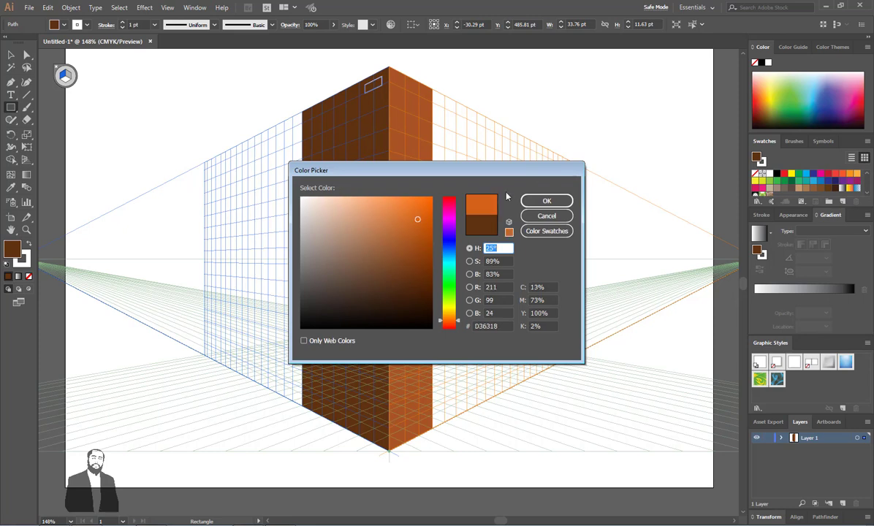
{"action": "left_click", "coordinate": [544, 201]}
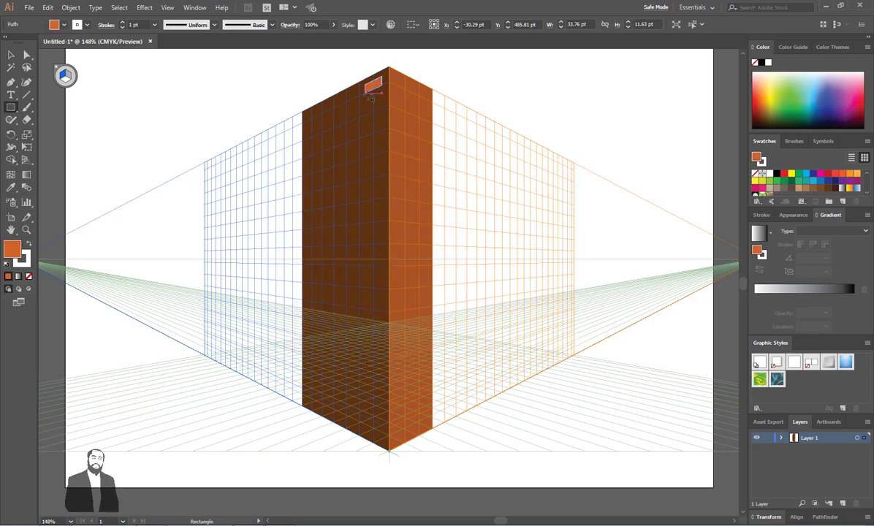
{"action": "double_click", "coordinate": [16, 240]}
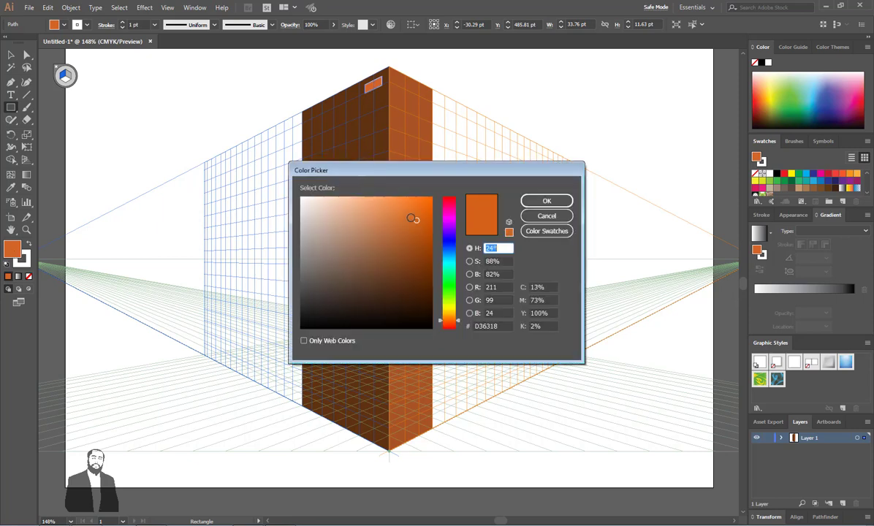
{"action": "left_click", "coordinate": [526, 201]}
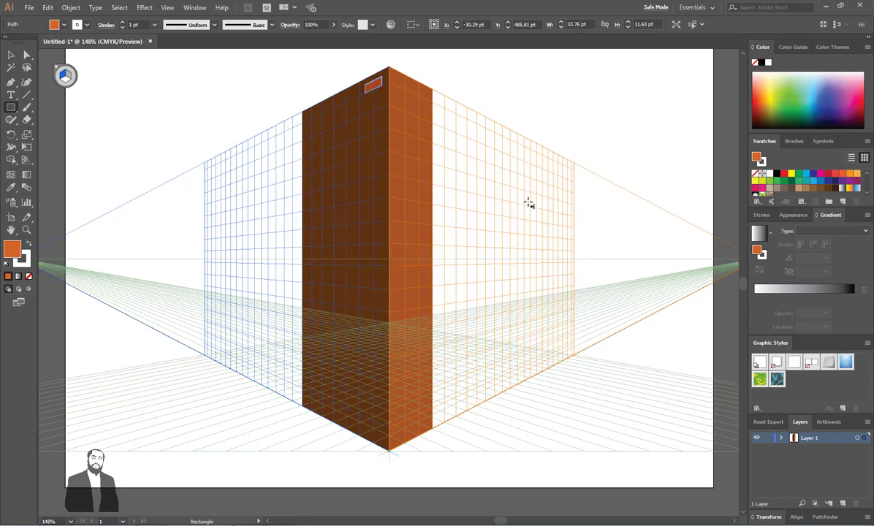
Step: Duplicate the small window along the top of the dark face at an offset of about -36 by 19 pt, making a row of three
{"action": "left_click", "coordinate": [11, 54]}
{"action": "left_click", "coordinate": [372, 86]}
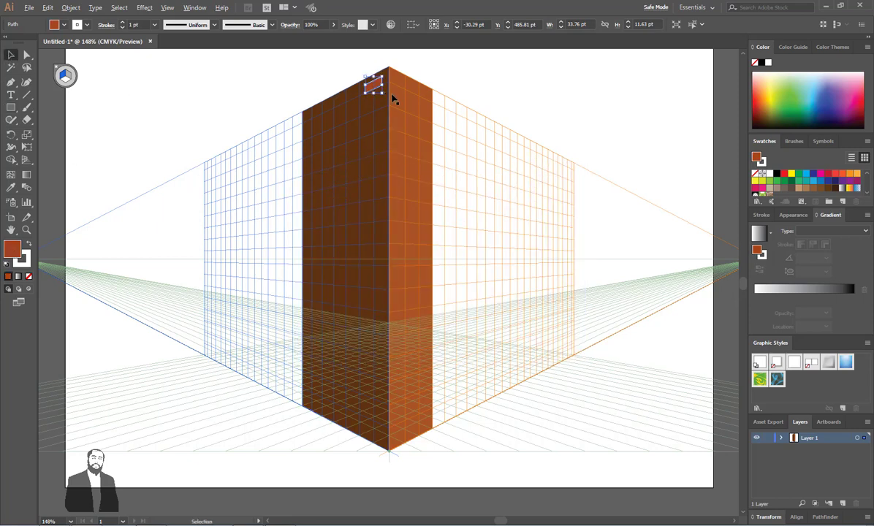
{"action": "left_click_drag", "start_coordinate": [373, 86], "coordinate": [347, 103]}
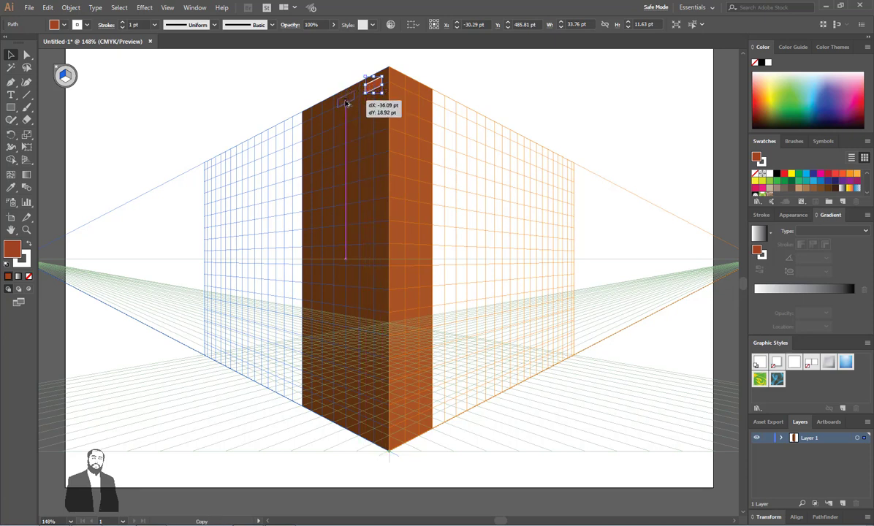
{"action": "left_click_drag", "start_coordinate": [345, 104], "coordinate": [345, 105]}
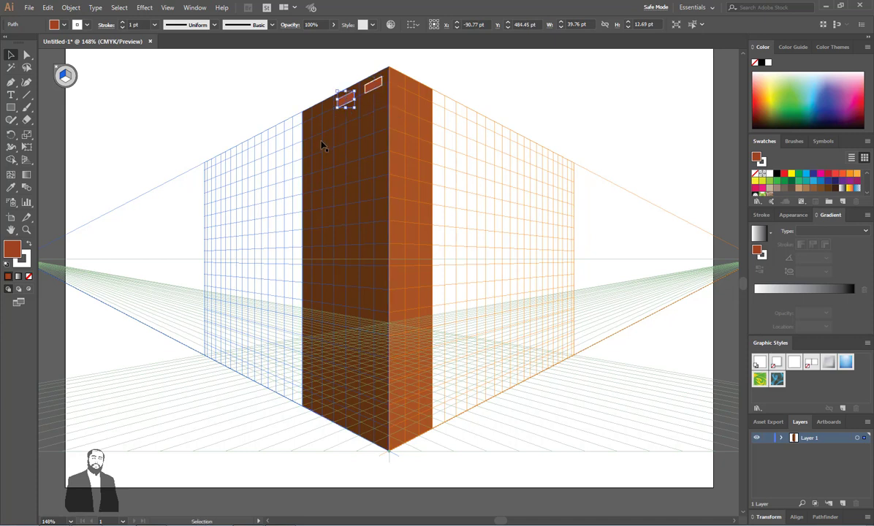
{"action": "key", "text": "ctrl+d"}
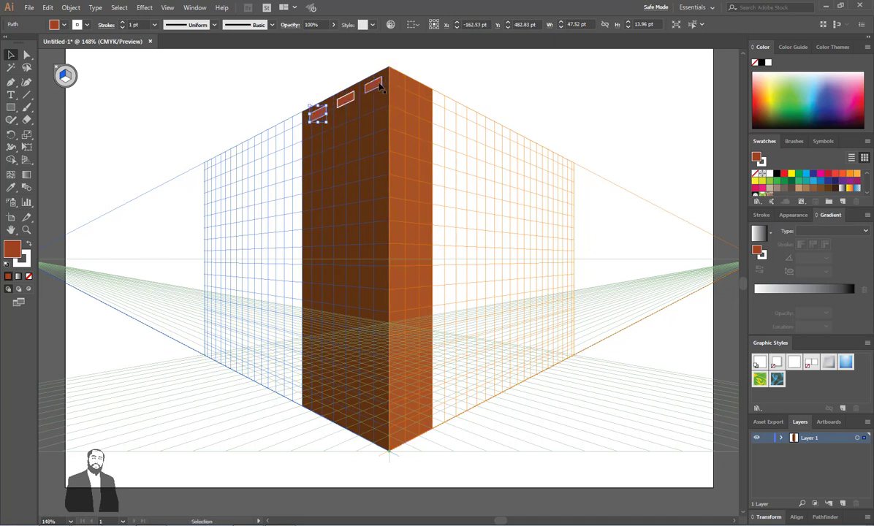
Step: Try to repeat the row of three windows down the dark face at an offset of about -4 by 30 pt
{"action": "left_click", "coordinate": [371, 87]}
{"action": "left_click", "coordinate": [344, 103], "text": "shift"}
{"action": "left_click", "coordinate": [318, 115], "text": "shift"}
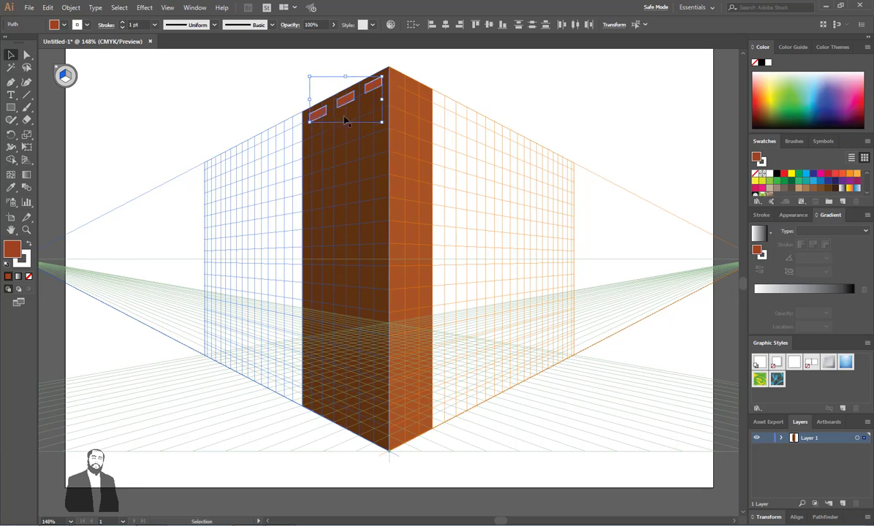
{"action": "left_click_drag", "start_coordinate": [345, 109], "coordinate": [343, 122]}
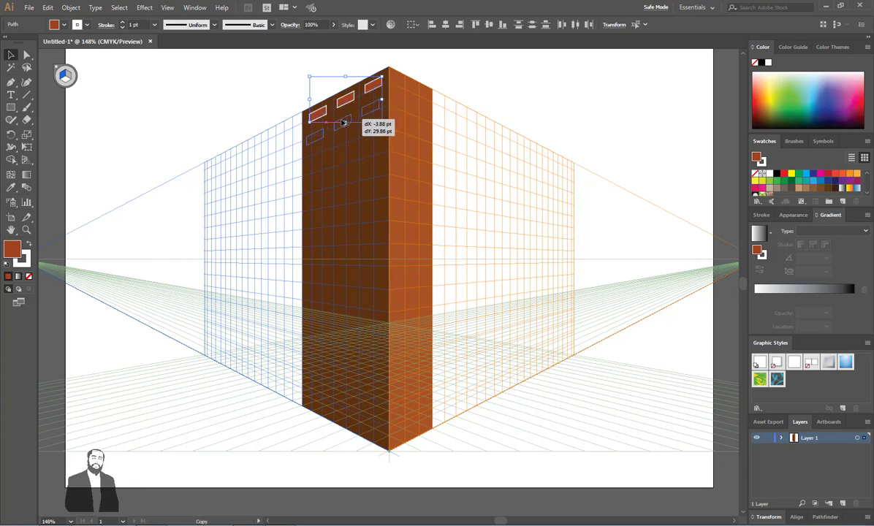
{"action": "left_click_drag", "start_coordinate": [344, 122], "coordinate": [343, 123]}
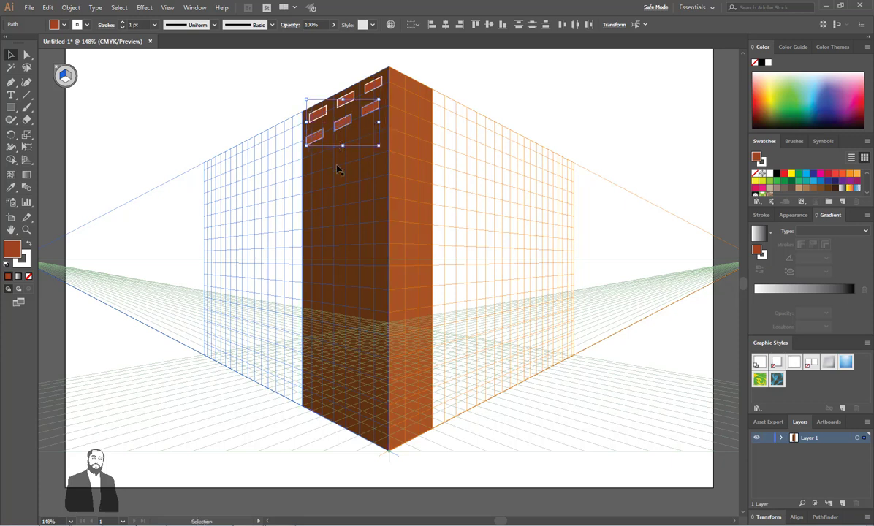
{"action": "key", "text": "ctrl+d"}
{"action": "key", "text": "ctrl+d"}
{"action": "key", "text": "ctrl+d"}
{"action": "key", "text": "ctrl+d"}
{"action": "key", "text": "ctrl+d"}
{"action": "key", "text": "ctrl+d"}
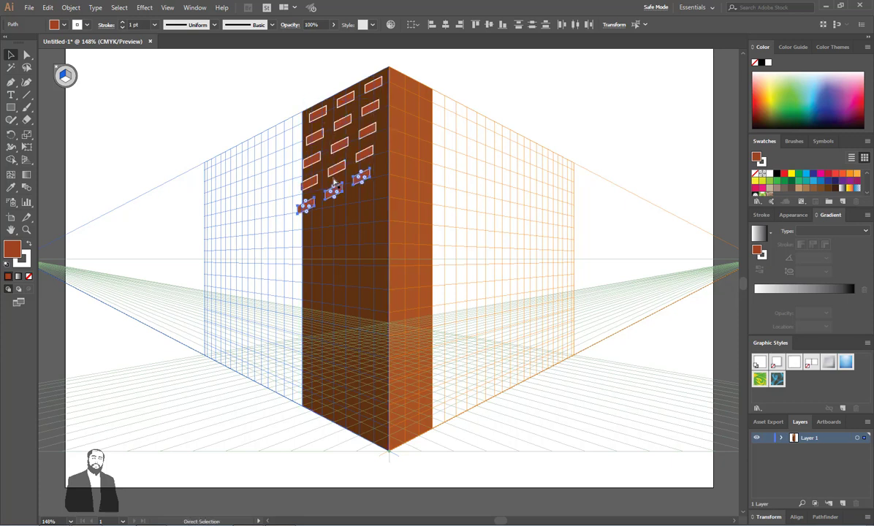
Step: Undo all the slanting copies of the window row
{"action": "key", "text": "ctrl+z"}
{"action": "key", "text": "ctrl+z"}
{"action": "key", "text": "ctrl+z"}
{"action": "key", "text": "ctrl+z"}
{"action": "key", "text": "ctrl+z"}
{"action": "key", "text": "ctrl+z"}
{"action": "key", "text": "ctrl+z"}
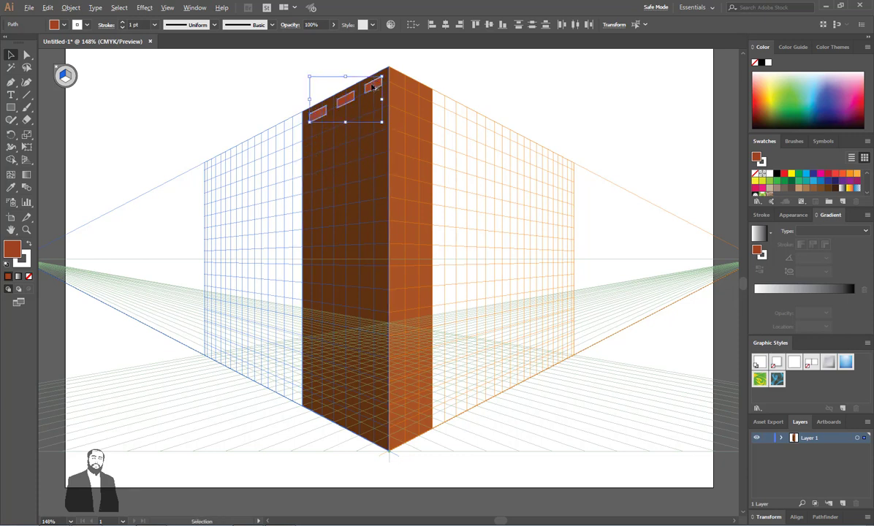
Step: Copy the row of three windows straight down and repeat that copy 14 times down the dark face
{"action": "left_click_drag", "start_coordinate": [379, 98], "coordinate": [372, 111]}
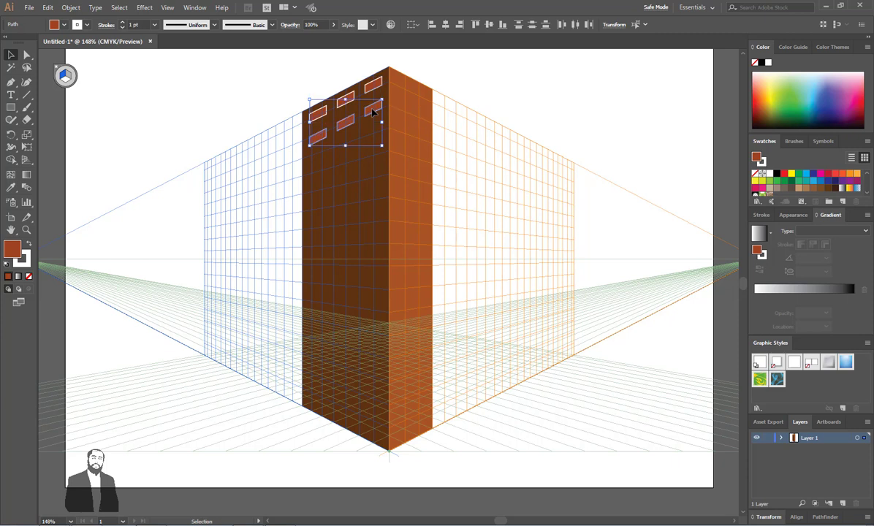
{"action": "key", "text": "ctrl+d"}
{"action": "key", "text": "ctrl+d"}
{"action": "key", "text": "ctrl+d"}
{"action": "key", "text": "ctrl+d"}
{"action": "key", "text": "ctrl+d"}
{"action": "key", "text": "ctrl+d"}
{"action": "key", "text": "ctrl+d"}
{"action": "key", "text": "ctrl+d"}
{"action": "key", "text": "ctrl+d"}
{"action": "key", "text": "ctrl+d"}
{"action": "key", "text": "ctrl+d"}
{"action": "key", "text": "ctrl+d"}
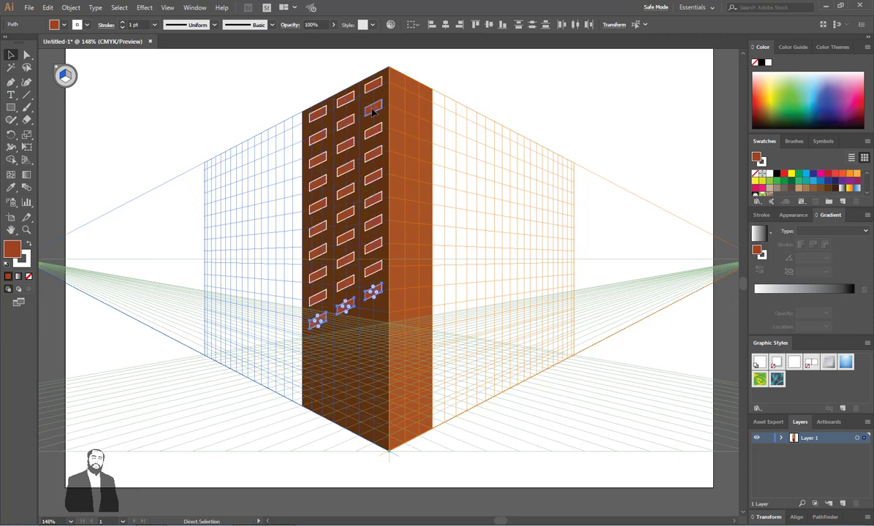
{"action": "key", "text": "ctrl+d"}
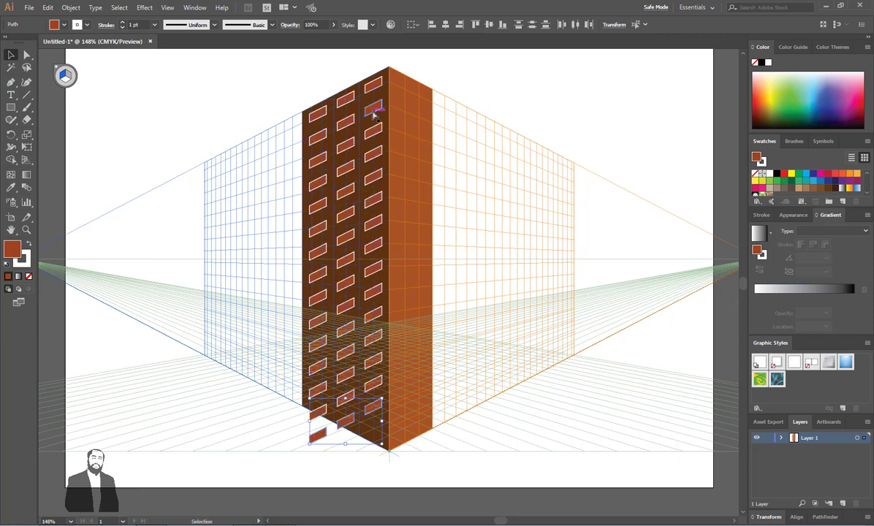
{"action": "key", "text": "ctrl+d"}
Step: Delete the surplus windows that lie beyond the lower edge of the dark face
{"action": "left_click", "coordinate": [305, 448]}
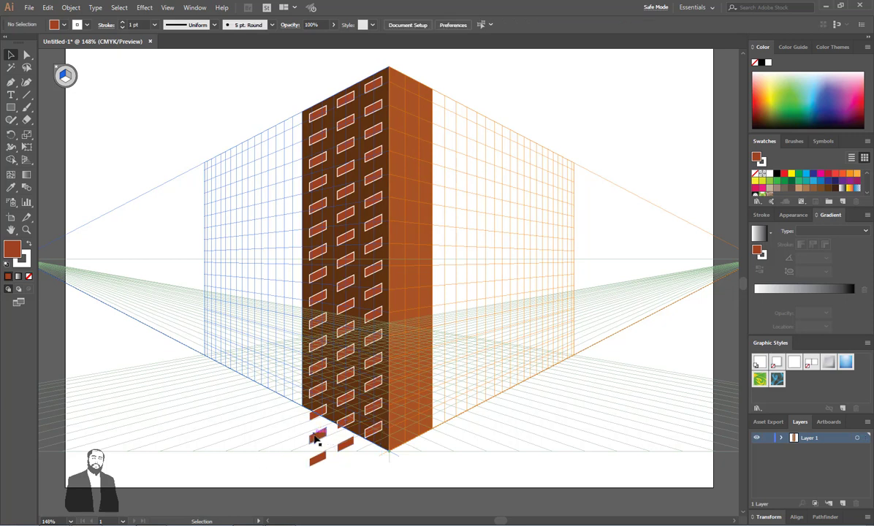
{"action": "left_click_drag", "start_coordinate": [317, 442], "coordinate": [285, 459]}
{"action": "key", "text": "Delete"}
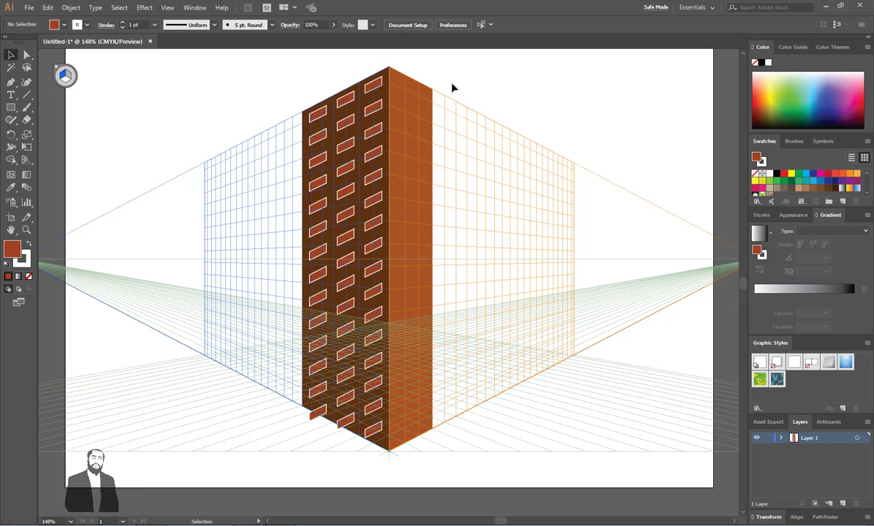
Step: Delete the whole building with all its windows from the perspective grid
{"action": "left_click_drag", "start_coordinate": [449, 73], "coordinate": [272, 424]}
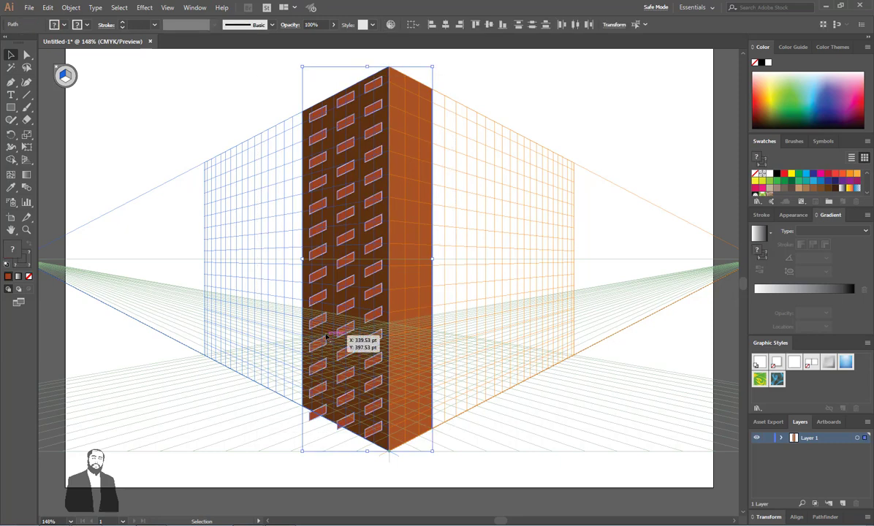
{"action": "key", "text": "Delete"}
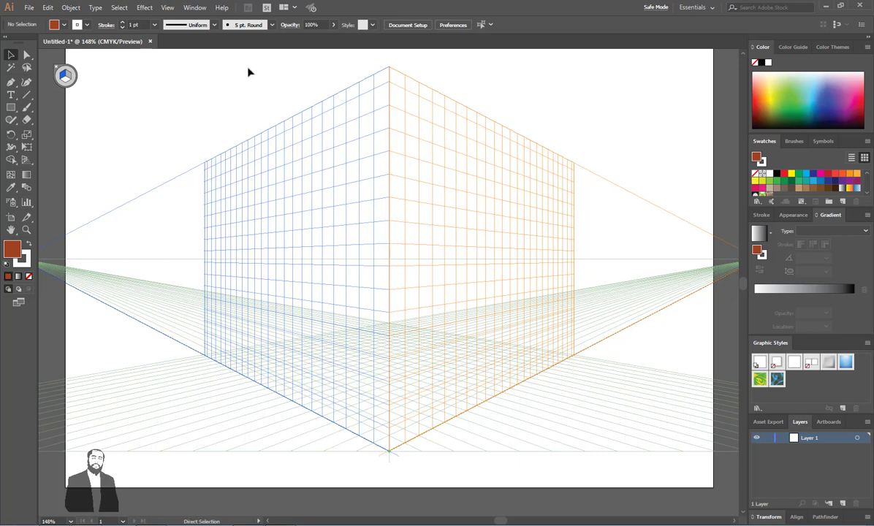
Step: Create a landscape A4 document of 841.89 by 595.28 pt and draw a black-filled rectangle about 210 by 314 pt
{"action": "key", "text": "ctrl+n"}
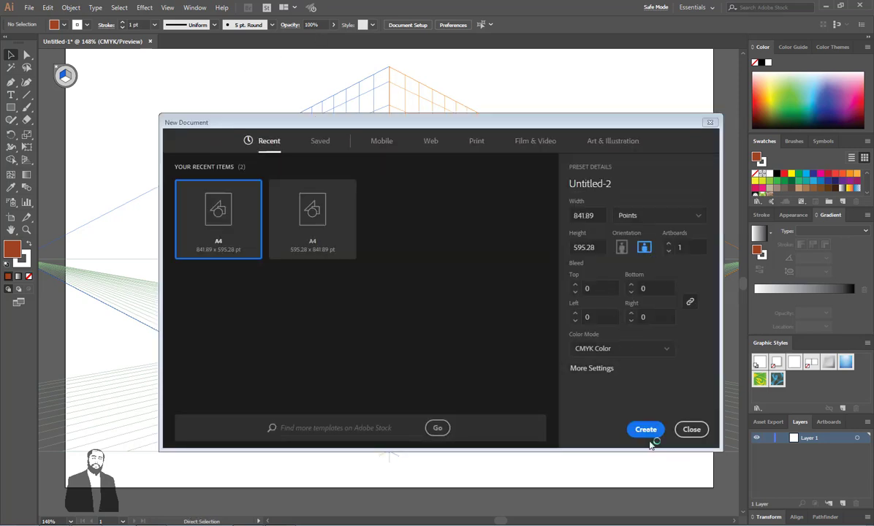
{"action": "left_click", "coordinate": [646, 431]}
{"action": "mouse_move", "coordinate": [192, 128]}
{"action": "left_mouse_down"}
{"action": "mouse_move", "coordinate": [376, 345]}
{"action": "mouse_move", "coordinate": [348, 360]}
{"action": "left_mouse_up"}
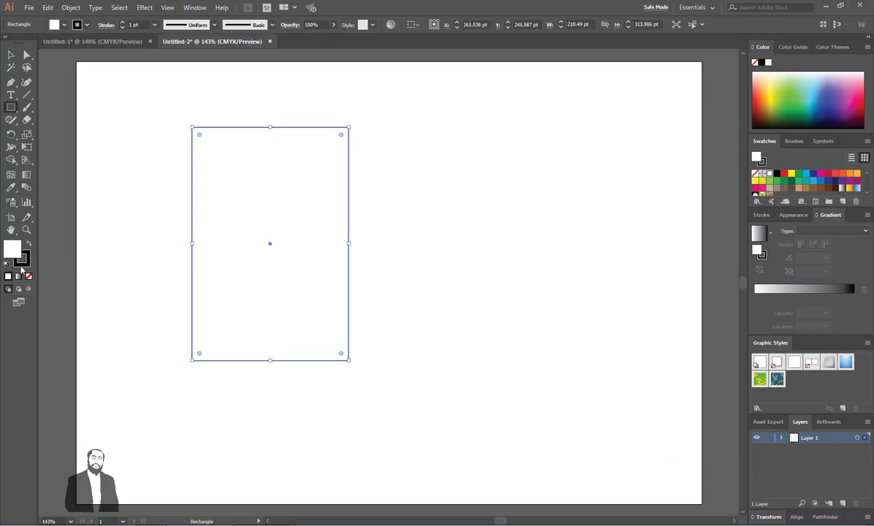
{"action": "left_click", "coordinate": [29, 243]}
Step: Draw a white rectangle about 180 by 284 pt inside the black one and overlay an offset black copy, leaving a white L-shaped band
{"action": "left_click_drag", "start_coordinate": [203, 140], "coordinate": [337, 351]}
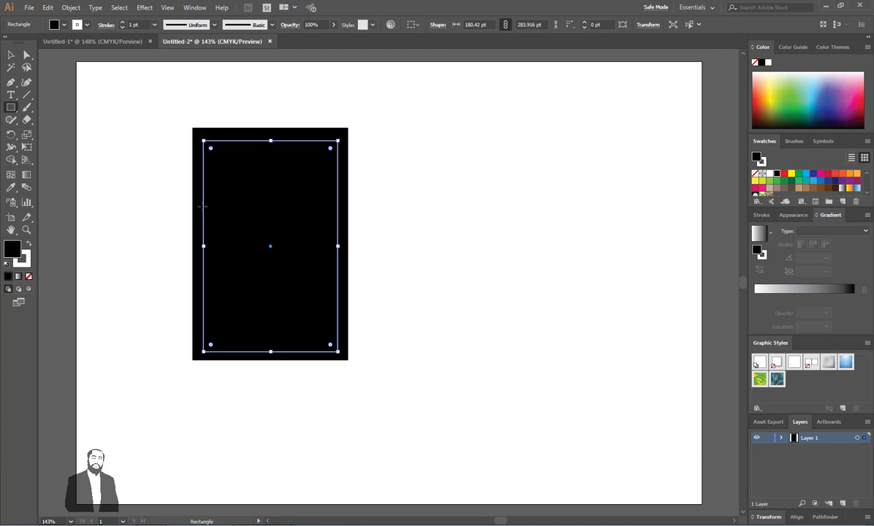
{"action": "left_click", "coordinate": [28, 244]}
{"action": "left_click", "coordinate": [10, 56]}
{"action": "left_click_drag", "start_coordinate": [244, 206], "coordinate": [255, 216], "text": "alt"}
{"action": "left_click", "coordinate": [28, 244]}
{"action": "mouse_move", "coordinate": [348, 360]}
{"action": "left_mouse_down"}
{"action": "mouse_move", "coordinate": [337, 352]}
{"action": "mouse_move", "coordinate": [343, 358]}
{"action": "left_mouse_up"}
{"action": "left_click", "coordinate": [397, 162]}
Step: Make a mirrored, narrower copy of the black panel beside the original to serve as the side panel
{"action": "key", "text": "ctrl+a"}
{"action": "left_click_drag", "start_coordinate": [248, 282], "coordinate": [449, 282]}
{"action": "right_click", "coordinate": [506, 252]}
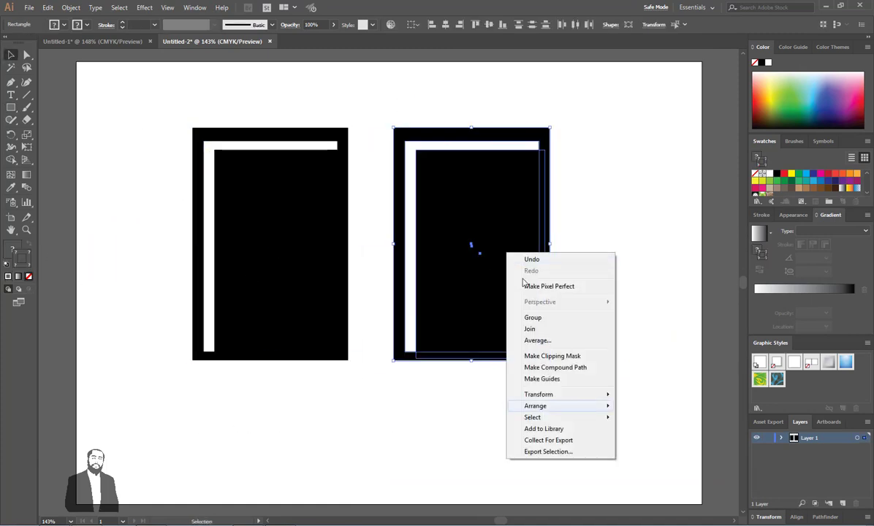
{"action": "left_click", "coordinate": [492, 263]}
{"action": "left_click_drag", "start_coordinate": [392, 243], "coordinate": [462, 221]}
Step: Place a plain black rectangle above the panels and shorten it to the front panel's width
{"action": "left_click_drag", "start_coordinate": [491, 201], "coordinate": [334, 214]}
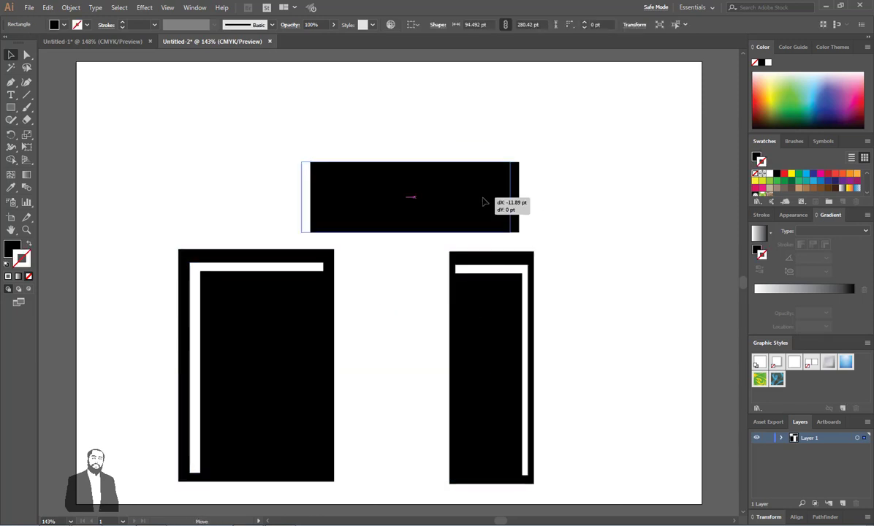
{"action": "left_click_drag", "start_coordinate": [311, 192], "coordinate": [336, 146]}
Step: Add the text line "Pashto Services Online" on the white area above the black rectangle
{"action": "key", "text": "t"}
{"action": "left_click", "coordinate": [381, 185]}
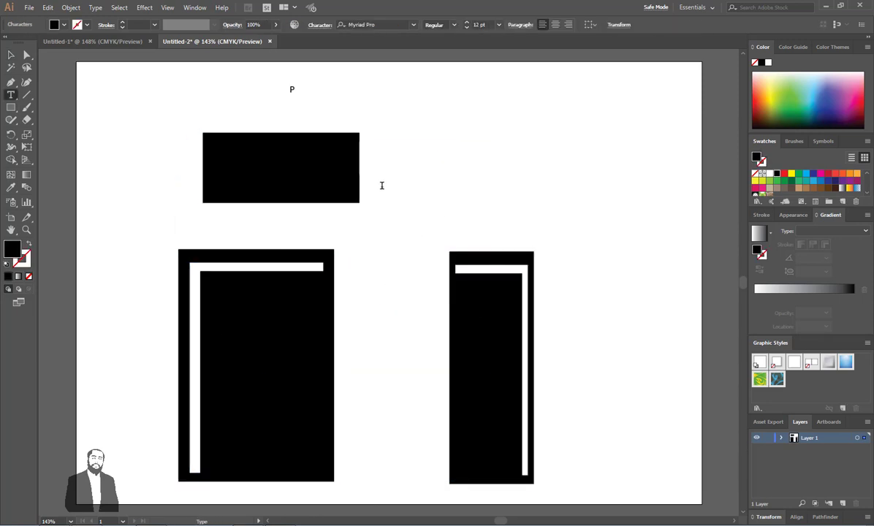
{"action": "type", "text": "Pashto Serc"}
{"action": "key", "text": "BackSpace"}
{"action": "type", "text": "vices Online"}
{"action": "key", "text": "Escape"}
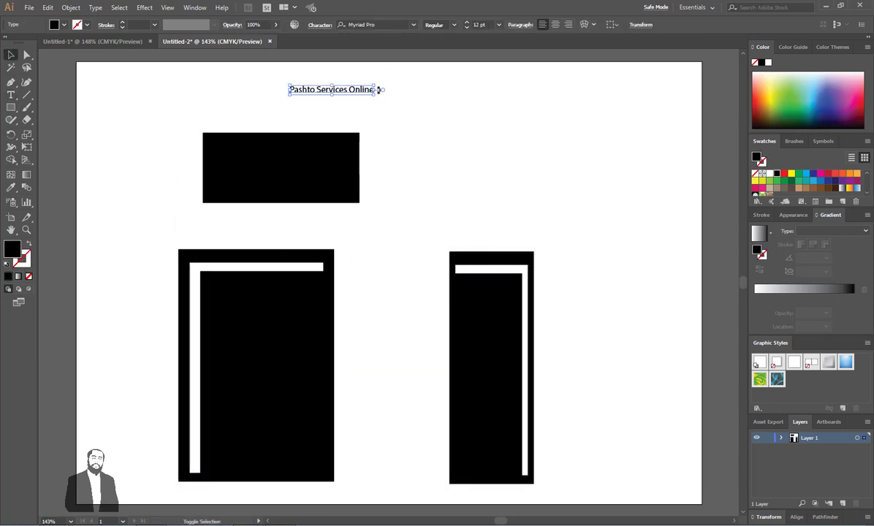
Step: Set the text line in Arial Black and fill it white
{"action": "left_click_drag", "start_coordinate": [373, 95], "coordinate": [368, 125]}
{"action": "left_click_drag", "start_coordinate": [369, 99], "coordinate": [313, 364]}
{"action": "left_click", "coordinate": [382, 25]}
{"action": "type", "text": "arial b"}
{"action": "left_click", "coordinate": [363, 76]}
{"action": "double_click", "coordinate": [11, 249]}
{"action": "left_click", "coordinate": [301, 197]}
{"action": "left_click", "coordinate": [546, 200]}
Step: Split the text into the separate words "Pashto", "Services" and "Online", stacked on the top black rectangle
{"action": "left_click_drag", "start_coordinate": [499, 357], "coordinate": [485, 166]}
{"action": "left_click_drag", "start_coordinate": [492, 185], "coordinate": [468, 170]}
{"action": "double_click", "coordinate": [255, 165]}
{"action": "left_click_drag", "start_coordinate": [255, 165], "coordinate": [289, 194]}
{"action": "key", "text": "ctrl+x"}
{"action": "key", "text": "ctrl+v"}
{"action": "double_click", "coordinate": [295, 178]}
{"action": "key", "text": "ctrl+x"}
{"action": "double_click", "coordinate": [281, 191]}
{"action": "key", "text": "ctrl+v"}
{"action": "left_click", "coordinate": [11, 55]}
Step: Select the three words and enlarge them together
{"action": "left_click", "coordinate": [256, 178], "text": "shift"}
{"action": "left_click", "coordinate": [242, 165], "text": "shift"}
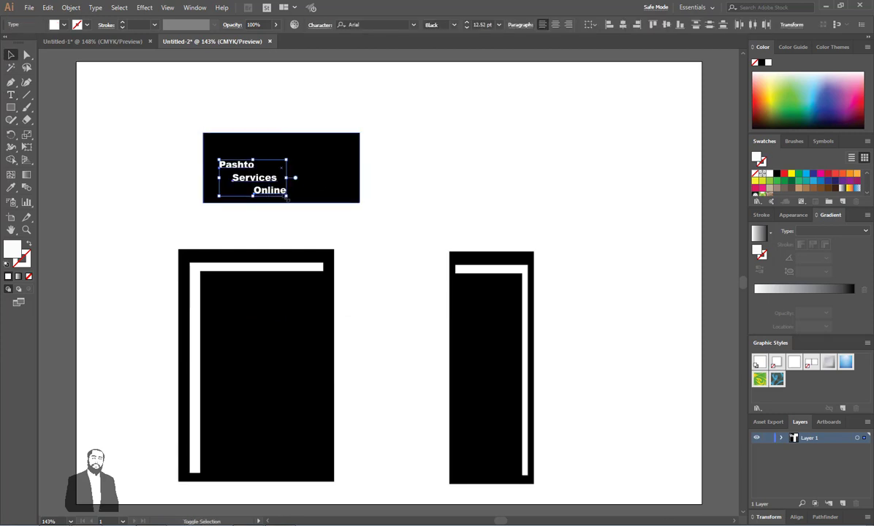
{"action": "left_click_drag", "start_coordinate": [286, 158], "coordinate": [329, 138]}
{"action": "left_click", "coordinate": [445, 176]}
Step: Stack the three words left-aligned inside the front panel's white band and scale "Online" to match the other two
{"action": "left_click_drag", "start_coordinate": [254, 155], "coordinate": [308, 348]}
{"action": "left_click_drag", "start_coordinate": [271, 332], "coordinate": [261, 291]}
{"action": "left_click_drag", "start_coordinate": [279, 168], "coordinate": [310, 330]}
{"action": "left_click_drag", "start_coordinate": [281, 319], "coordinate": [298, 321]}
{"action": "left_click_drag", "start_coordinate": [304, 188], "coordinate": [239, 344]}
{"action": "left_click_drag", "start_coordinate": [267, 352], "coordinate": [321, 372]}
{"action": "left_click_drag", "start_coordinate": [274, 351], "coordinate": [270, 352]}
{"action": "left_click", "coordinate": [383, 291]}
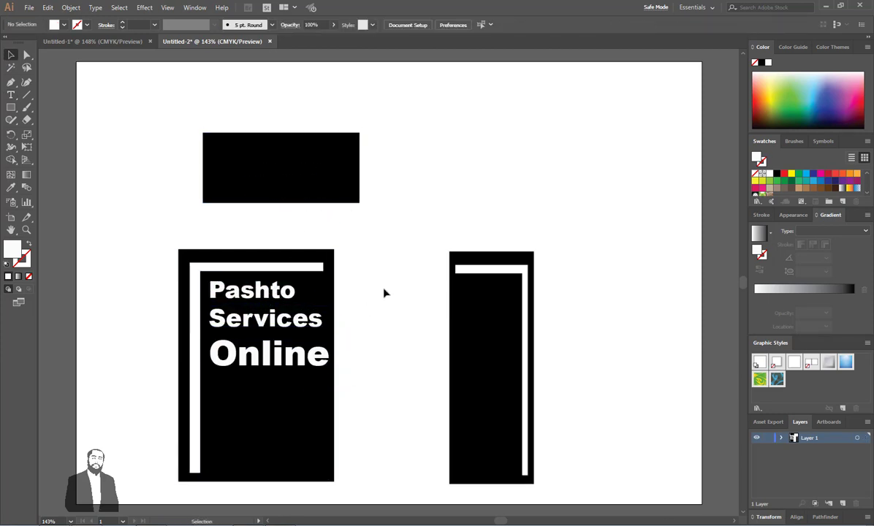
{"action": "left_click", "coordinate": [292, 352]}
{"action": "left_click_drag", "start_coordinate": [328, 372], "coordinate": [294, 361]}
Step: Copy the three stacked words at a smaller size to the lower end of the side panel and onto the top rectangle
{"action": "left_click_drag", "start_coordinate": [351, 241], "coordinate": [260, 383]}
{"action": "left_click", "coordinate": [261, 384], "text": "shift"}
{"action": "left_click_drag", "start_coordinate": [269, 293], "coordinate": [521, 338]}
{"action": "left_click_drag", "start_coordinate": [573, 405], "coordinate": [518, 363]}
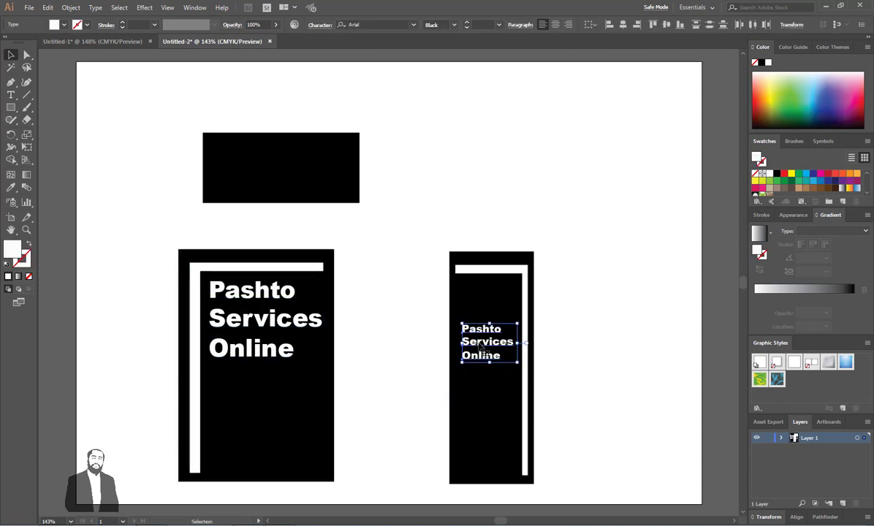
{"action": "left_click_drag", "start_coordinate": [485, 336], "coordinate": [483, 450]}
{"action": "left_click_drag", "start_coordinate": [483, 450], "coordinate": [238, 163]}
{"action": "left_click", "coordinate": [388, 152]}
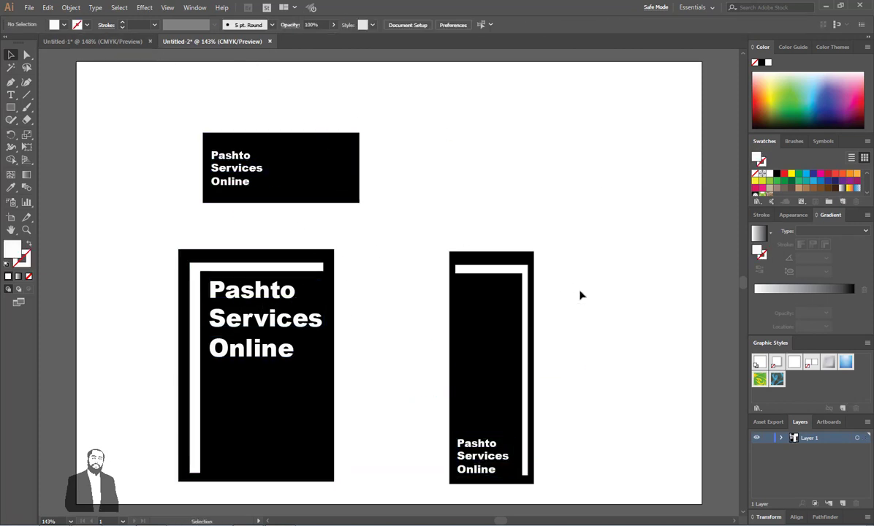
Step: Switch back to the Untitled-1 document with the perspective grid
{"action": "left_click", "coordinate": [87, 41]}
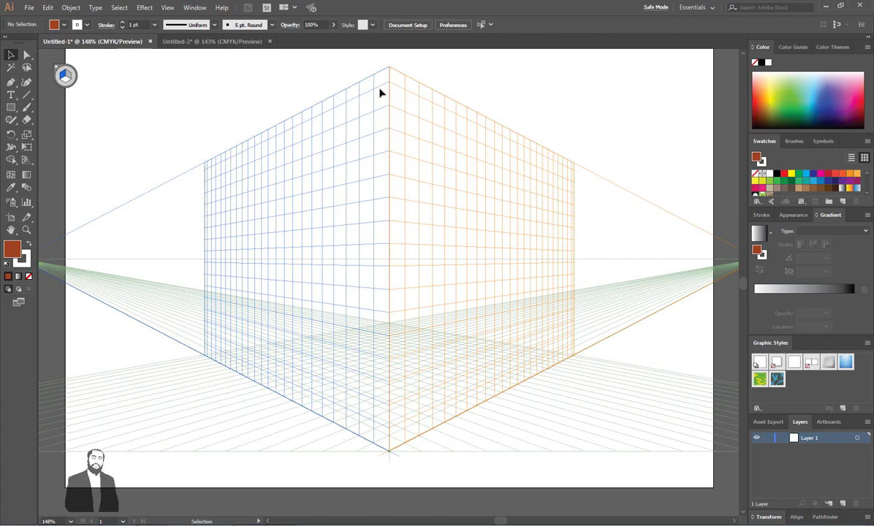
Step: Switch to the Untitled-2 document and group the front panel's rectangles together with its three words
{"action": "left_click", "coordinate": [217, 42]}
{"action": "left_click_drag", "start_coordinate": [573, 151], "coordinate": [525, 343]}
{"action": "left_click_drag", "start_coordinate": [509, 354], "coordinate": [458, 360]}
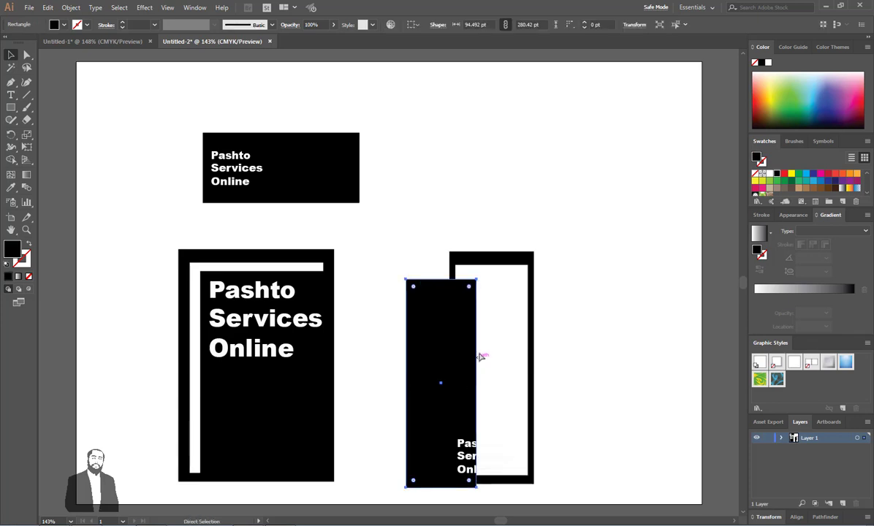
{"action": "key", "text": "ctrl+z"}
{"action": "left_click_drag", "start_coordinate": [569, 254], "coordinate": [484, 425]}
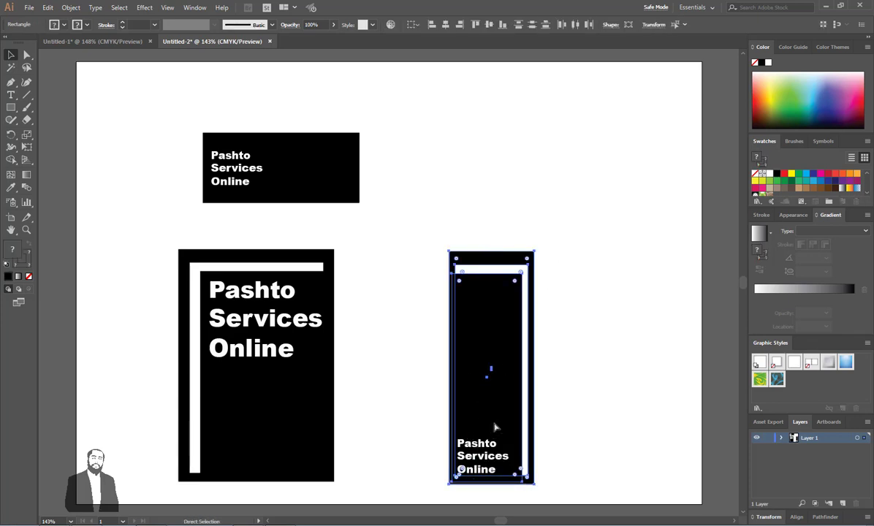
{"action": "left_click_drag", "start_coordinate": [366, 225], "coordinate": [255, 410]}
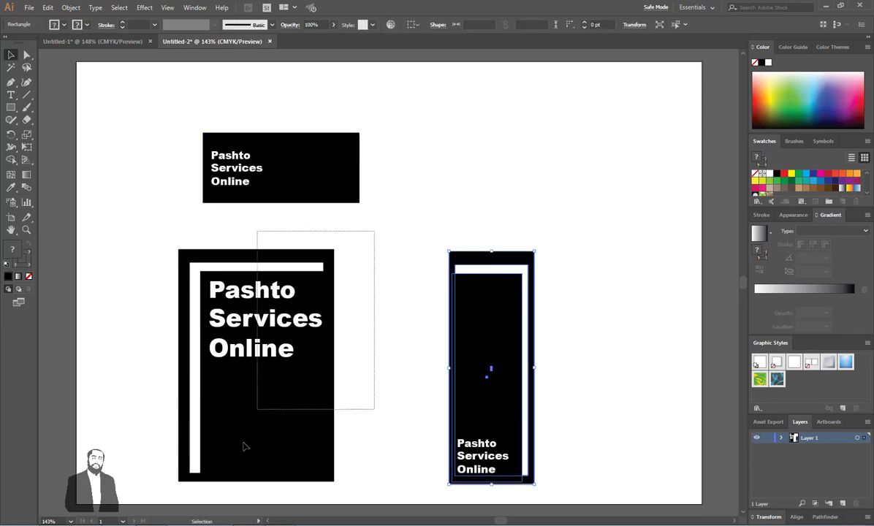
{"action": "right_click", "coordinate": [245, 282]}
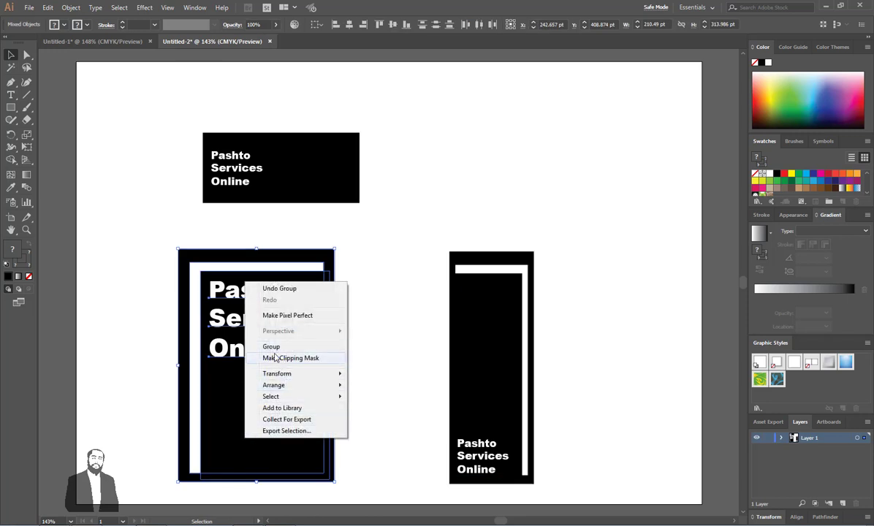
{"action": "left_click", "coordinate": [261, 358]}
Step: Group the side panel with its words, and the top rectangle with its words, as two separate groups
{"action": "left_click_drag", "start_coordinate": [451, 500], "coordinate": [472, 396]}
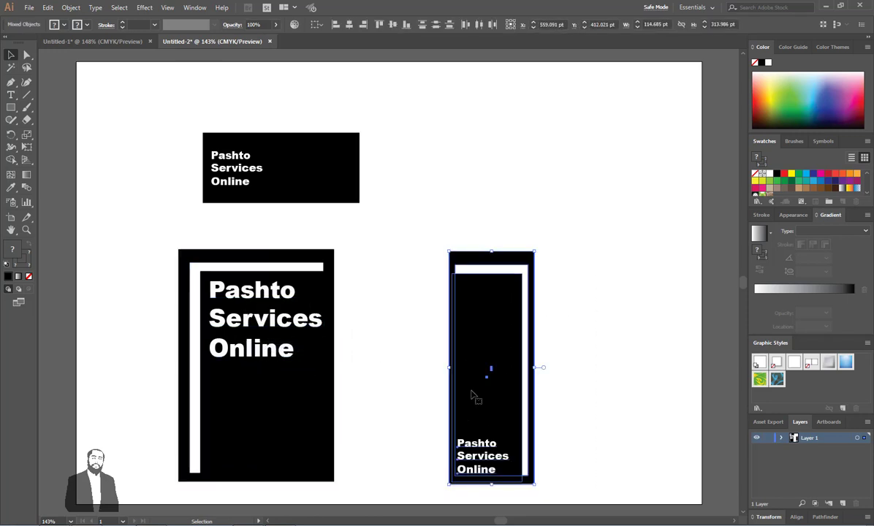
{"action": "right_click", "coordinate": [472, 233]}
{"action": "left_click_drag", "start_coordinate": [400, 117], "coordinate": [206, 192]}
{"action": "right_click", "coordinate": [283, 195]}
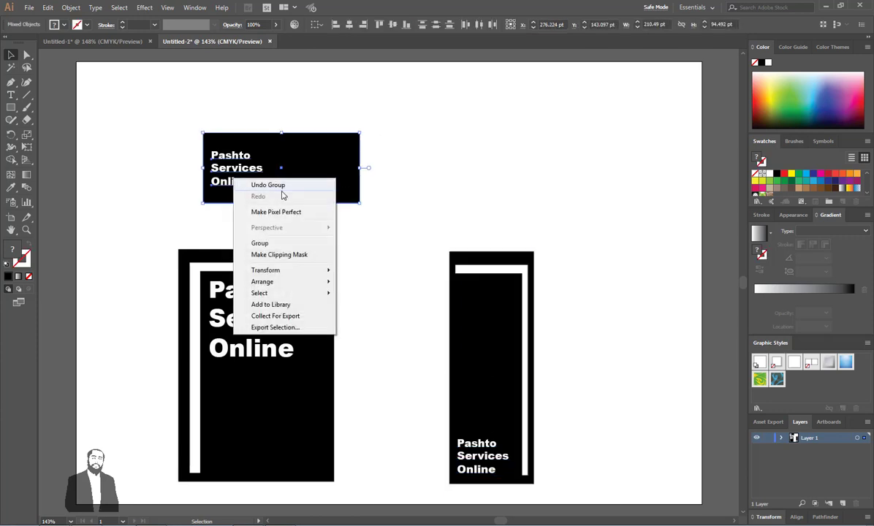
{"action": "left_click", "coordinate": [258, 243]}
Step: Move the top panel flush onto the front panel's upper edge and the side panel against its right edge
{"action": "left_click_drag", "start_coordinate": [276, 191], "coordinate": [259, 222]}
{"action": "left_click_drag", "start_coordinate": [491, 336], "coordinate": [383, 338]}
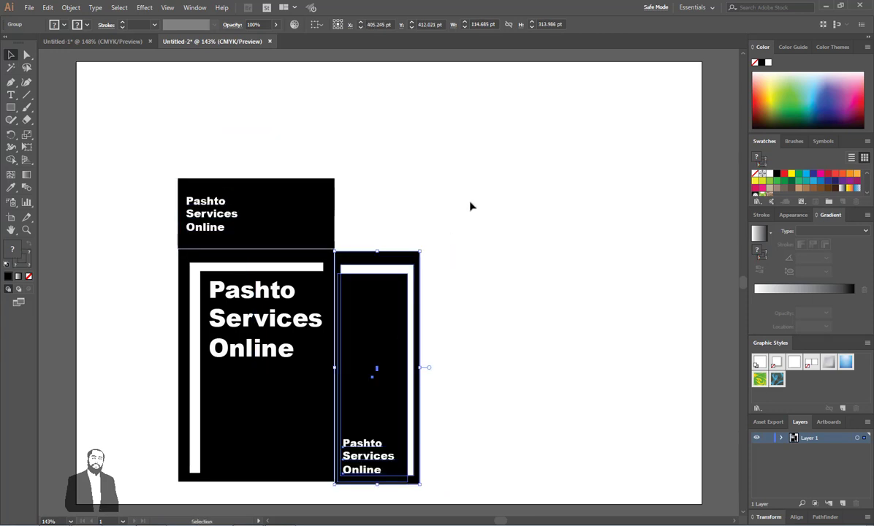
Step: Bring the three grouped panels into the Untitled-1 document and scale them down beside the perspective grid, near the artboard's upper-left corner
{"action": "left_click_drag", "start_coordinate": [442, 188], "coordinate": [212, 314]}
{"action": "left_click_drag", "start_coordinate": [289, 420], "coordinate": [179, 239]}
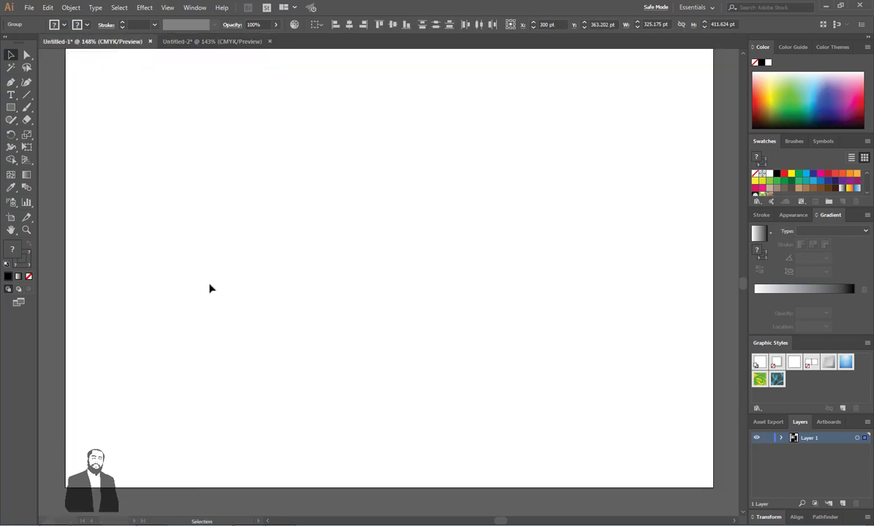
{"action": "left_click_drag", "start_coordinate": [210, 289], "coordinate": [205, 273]}
{"action": "left_click_drag", "start_coordinate": [277, 233], "coordinate": [348, 337]}
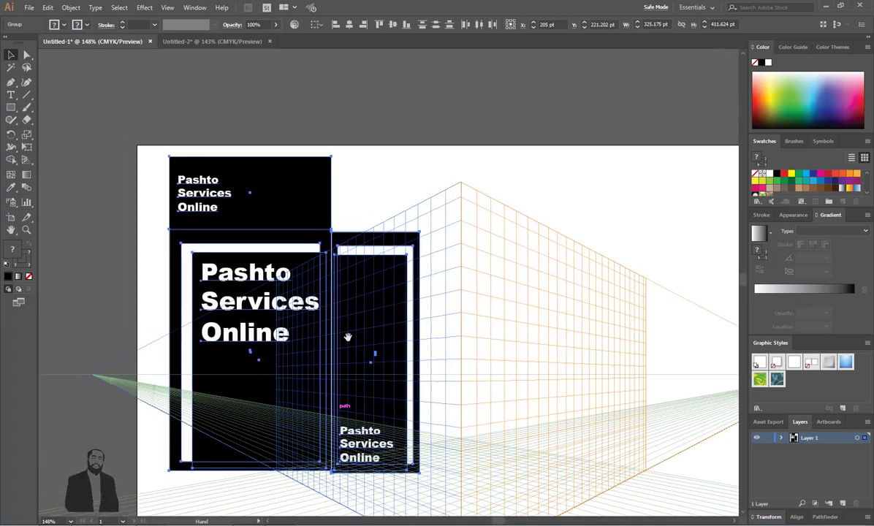
{"action": "left_click_drag", "start_coordinate": [256, 224], "coordinate": [83, 70]}
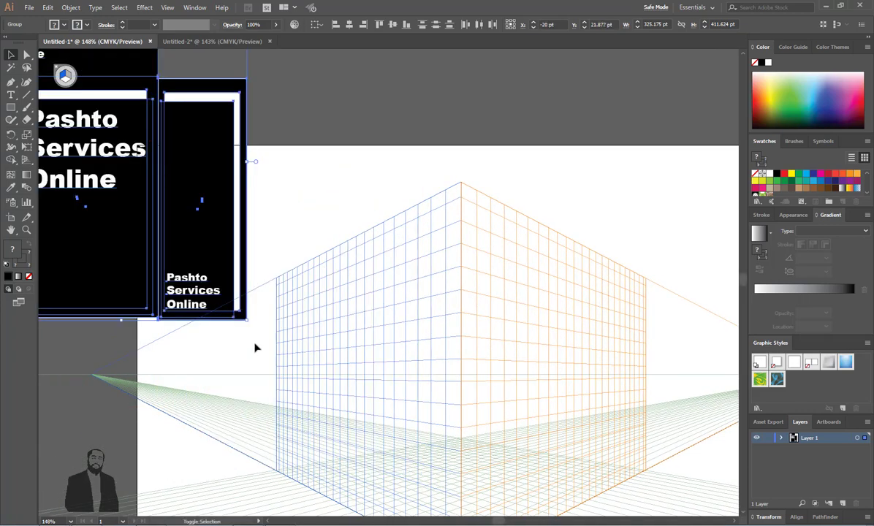
{"action": "left_click_drag", "start_coordinate": [247, 319], "coordinate": [171, 222]}
{"action": "left_click", "coordinate": [554, 191]}
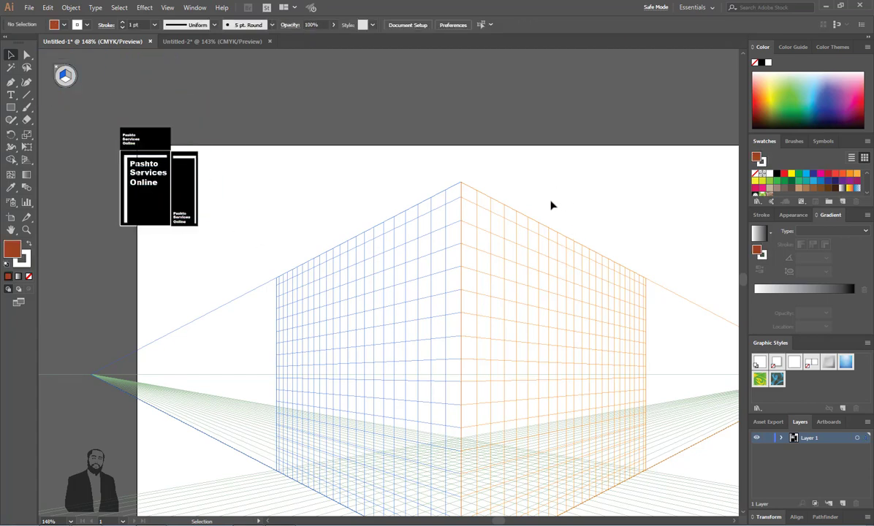
Step: Lower the perspective grid's vertical extent with the Perspective Grid tool so both planes end below the horizon line
{"action": "scroll", "coordinate": [480, 338], "scroll_direction": "down", "scroll_amount": 3}
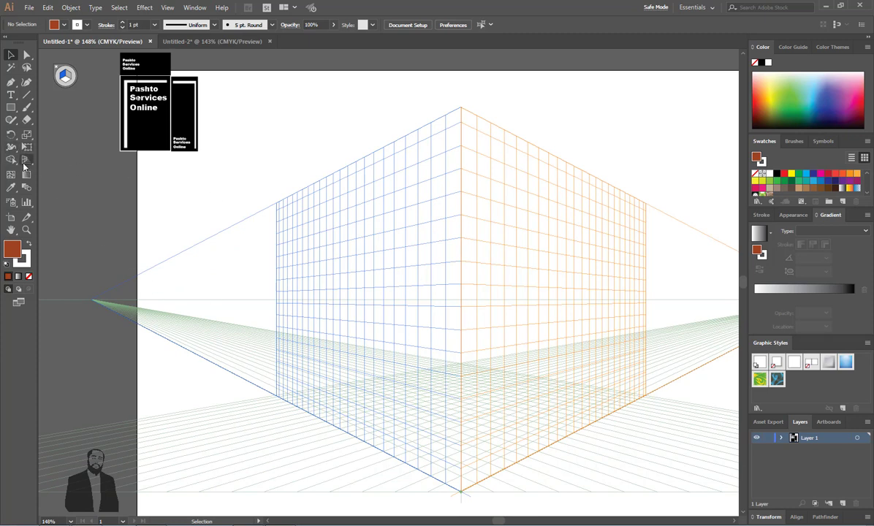
{"action": "left_click_drag", "start_coordinate": [27, 160], "coordinate": [52, 164]}
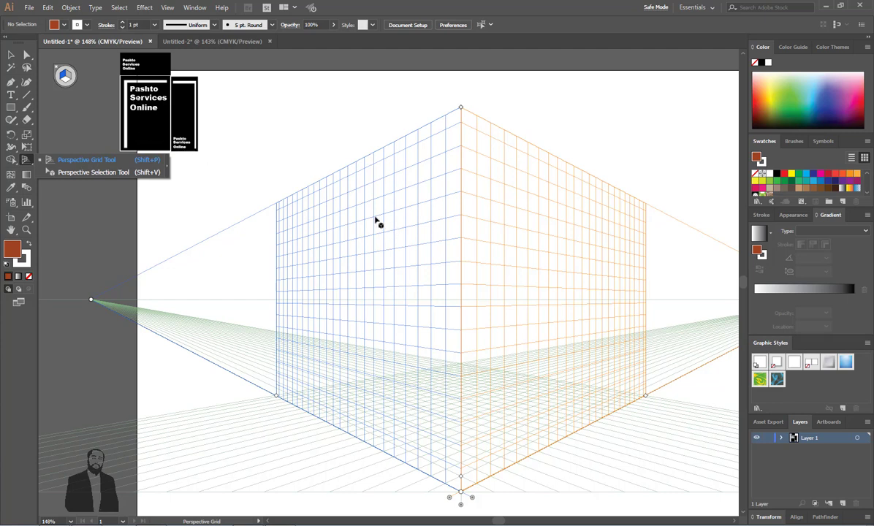
{"action": "left_click", "coordinate": [89, 161]}
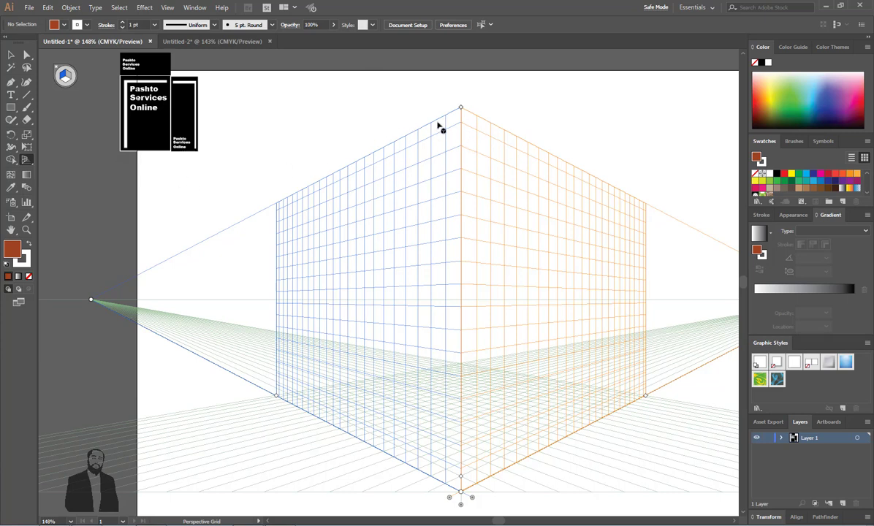
{"action": "left_click_drag", "start_coordinate": [461, 108], "coordinate": [458, 371]}
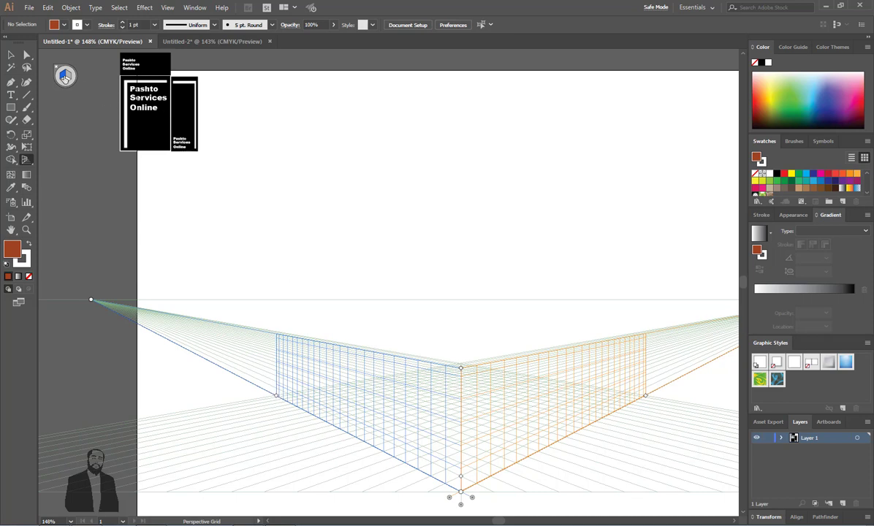
Step: Place the front panel on the left grid plane with the Perspective Selection tool, aligned to the central corner and fitted to the grid's height
{"action": "left_click", "coordinate": [11, 54]}
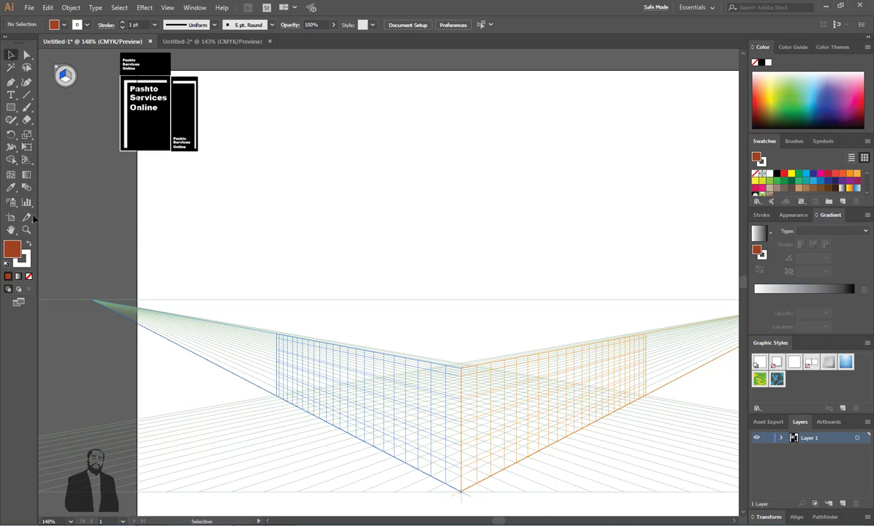
{"action": "left_click_drag", "start_coordinate": [26, 160], "coordinate": [62, 173]}
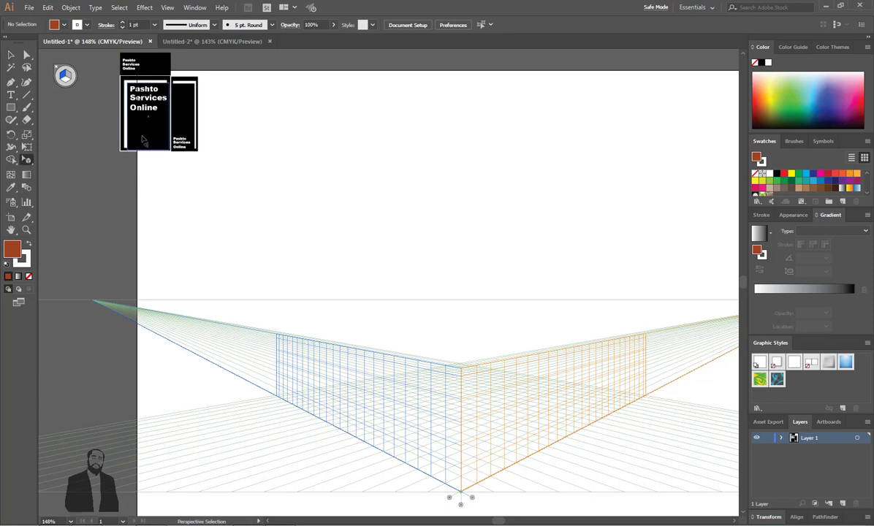
{"action": "left_click_drag", "start_coordinate": [143, 140], "coordinate": [179, 204]}
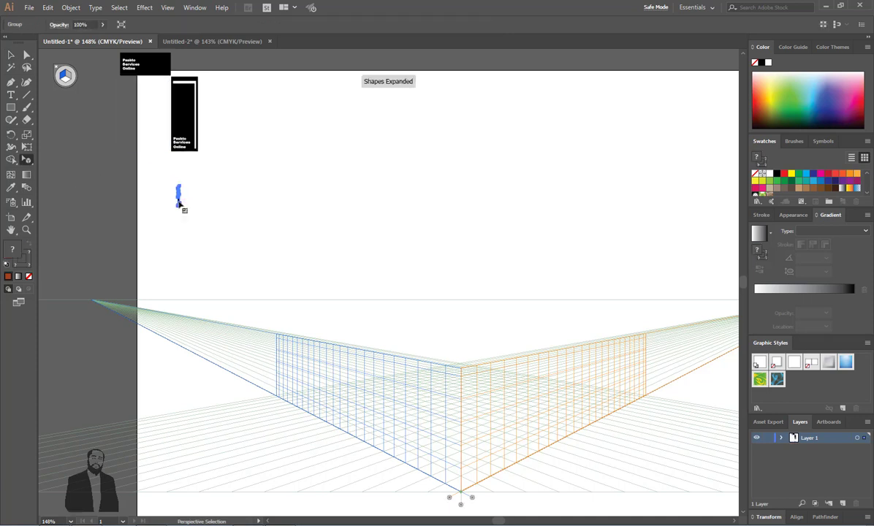
{"action": "key", "text": "ctrl+z"}
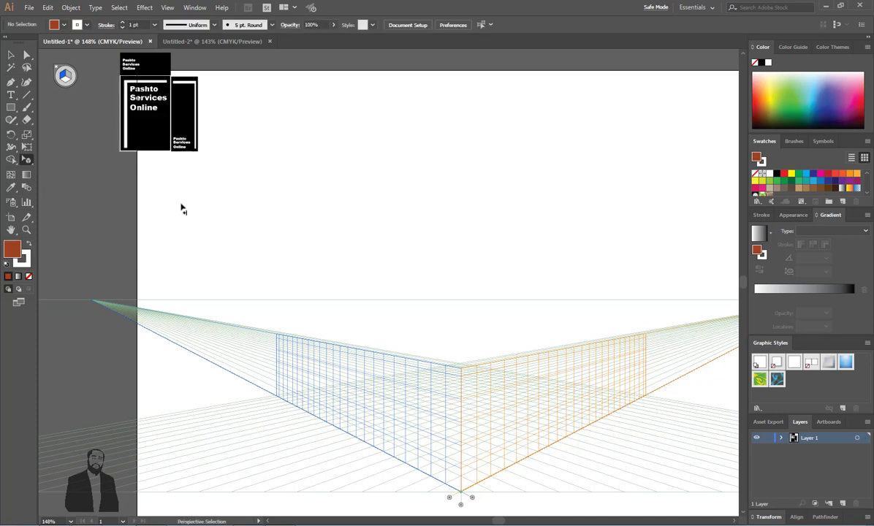
{"action": "left_click_drag", "start_coordinate": [144, 144], "coordinate": [400, 463]}
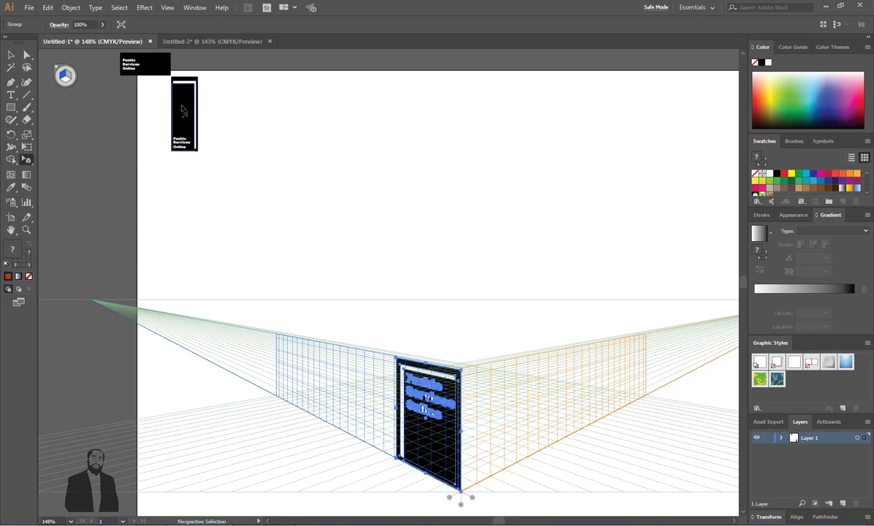
Step: Attach the side panel to the right grid plane at the central corner and scale it to the front panel's height
{"action": "mouse_move", "coordinate": [175, 103]}
{"action": "left_mouse_down"}
{"action": "mouse_move", "coordinate": [341, 250]}
{"action": "mouse_move", "coordinate": [477, 428]}
{"action": "mouse_move", "coordinate": [349, 163]}
{"action": "mouse_move", "coordinate": [187, 106]}
{"action": "left_mouse_up"}
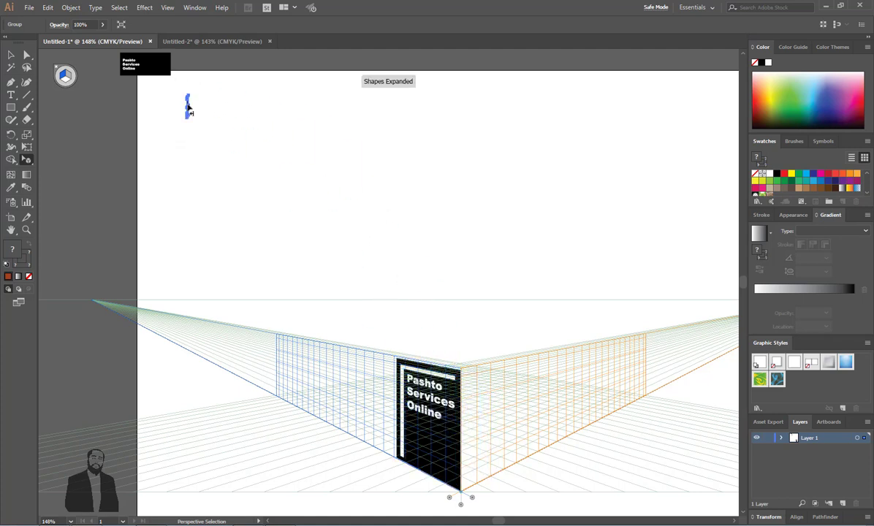
{"action": "key", "text": "ctrl+z"}
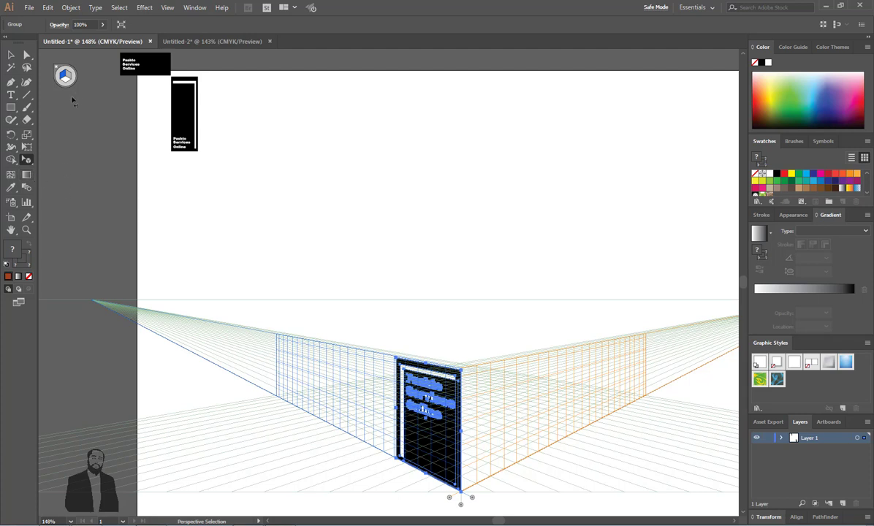
{"action": "left_click", "coordinate": [68, 78]}
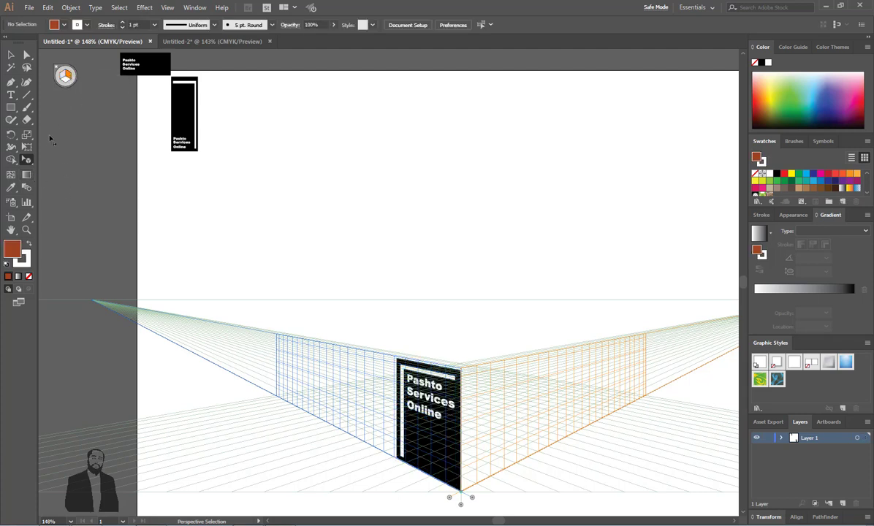
{"action": "left_click_drag", "start_coordinate": [166, 117], "coordinate": [471, 456]}
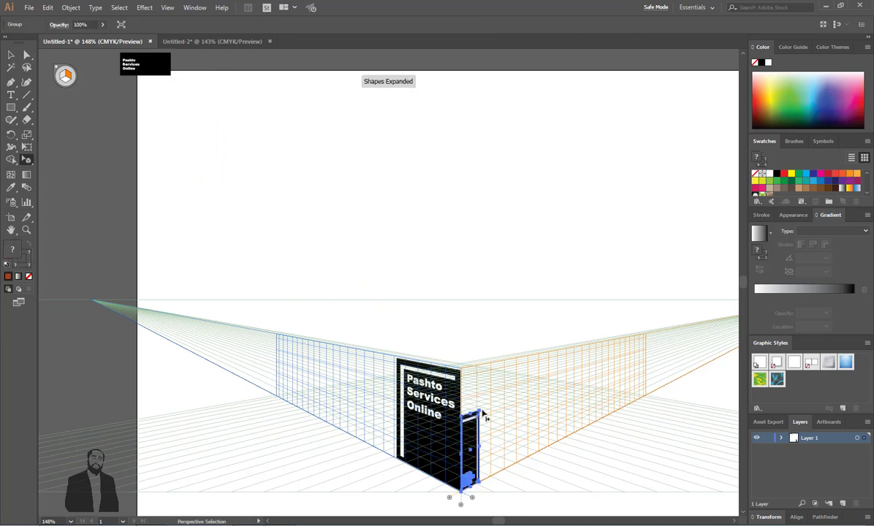
{"action": "left_click_drag", "start_coordinate": [479, 411], "coordinate": [486, 365]}
Step: Stretch the front panel's outer upper corner on the left plane to X -150 pt
{"action": "left_click", "coordinate": [412, 382]}
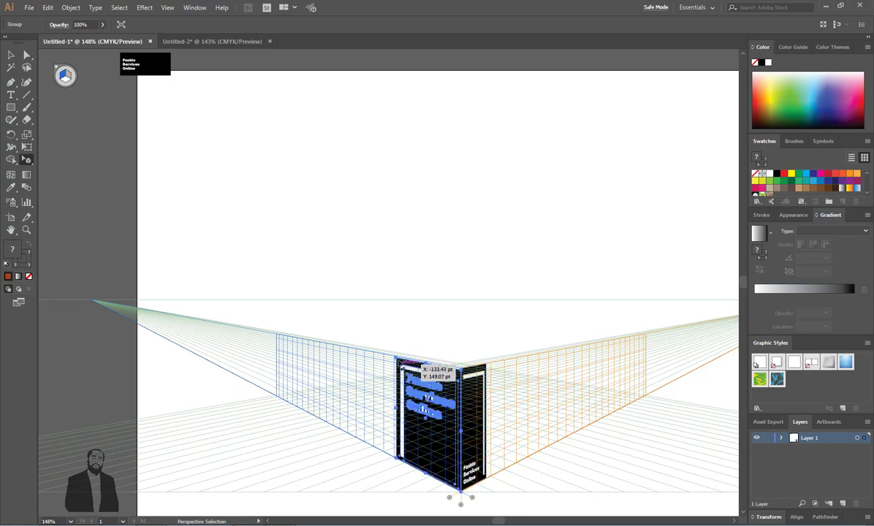
{"action": "left_click_drag", "start_coordinate": [400, 361], "coordinate": [395, 359]}
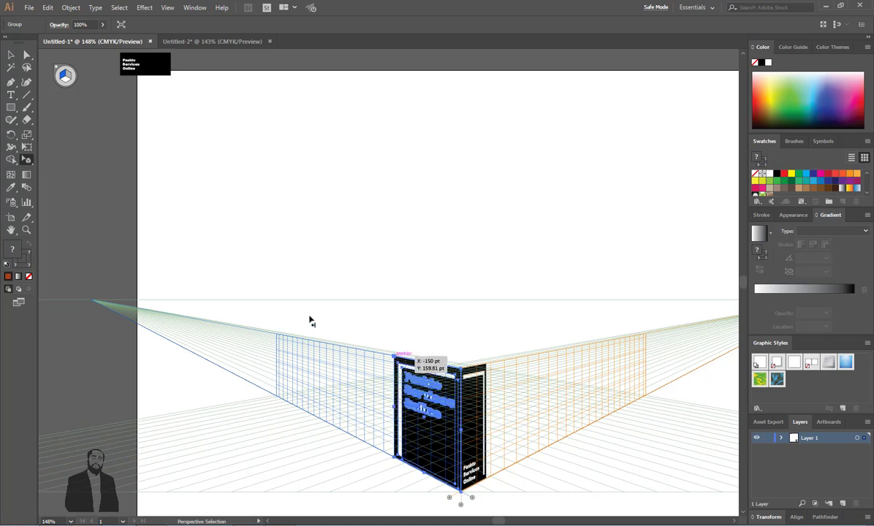
Step: Place the top panel on the horizontal grid plane and fit it to the upper edges of the front and side panels
{"action": "left_click", "coordinate": [66, 84]}
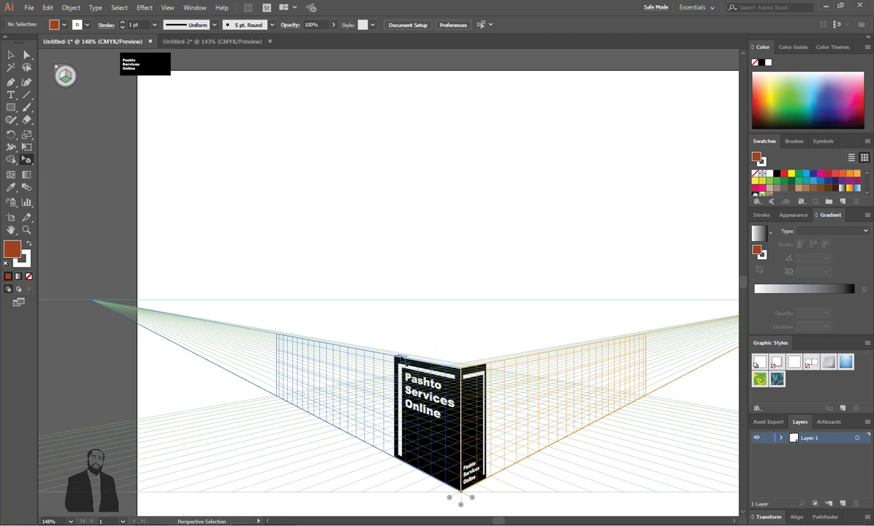
{"action": "left_click_drag", "start_coordinate": [400, 358], "coordinate": [487, 362]}
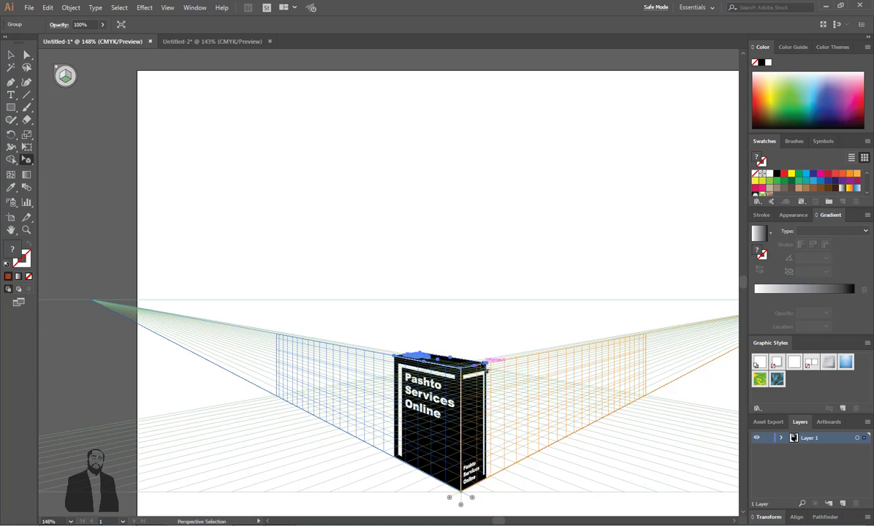
{"action": "key", "text": "z"}
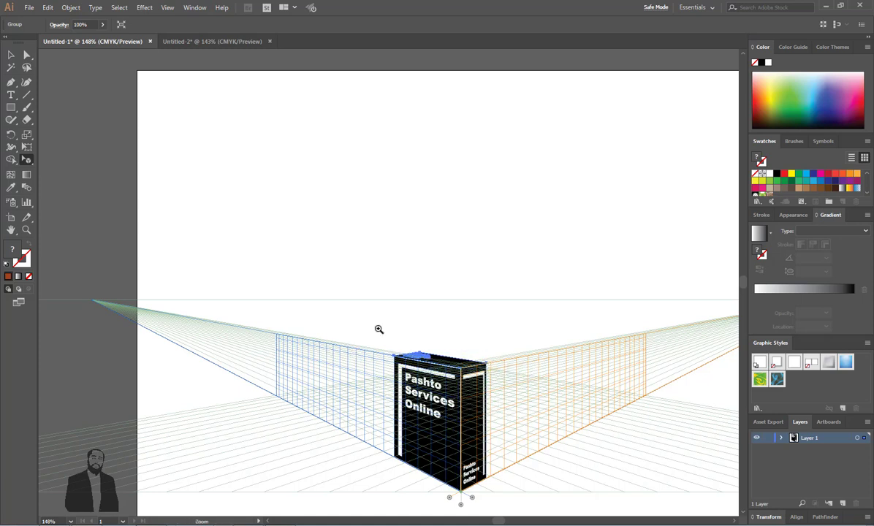
{"action": "left_click_drag", "start_coordinate": [378, 328], "coordinate": [499, 462]}
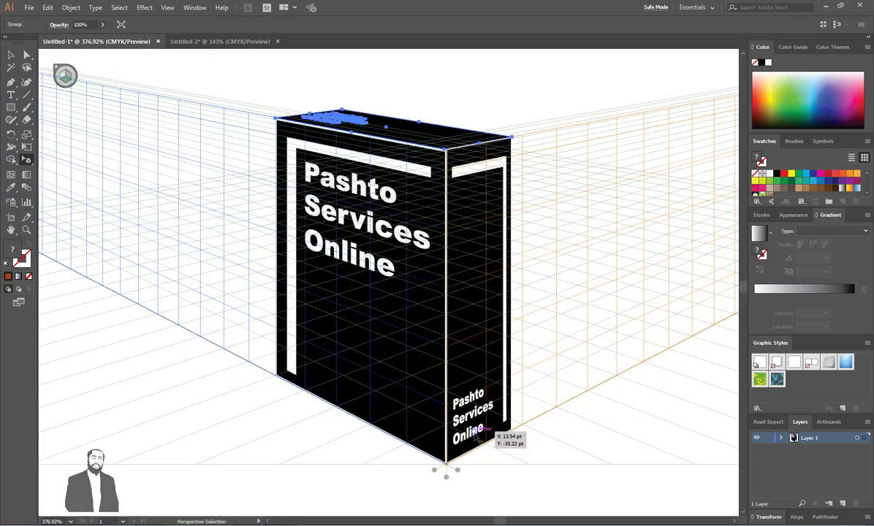
{"action": "left_click", "coordinate": [345, 83]}
{"action": "left_click", "coordinate": [349, 120]}
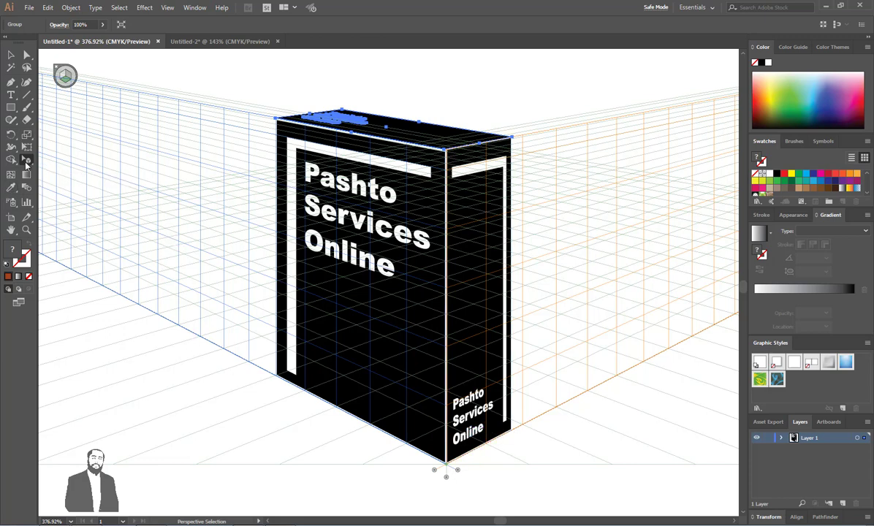
Step: Hide the perspective grid and deselect the finished box
{"action": "left_click", "coordinate": [55, 67]}
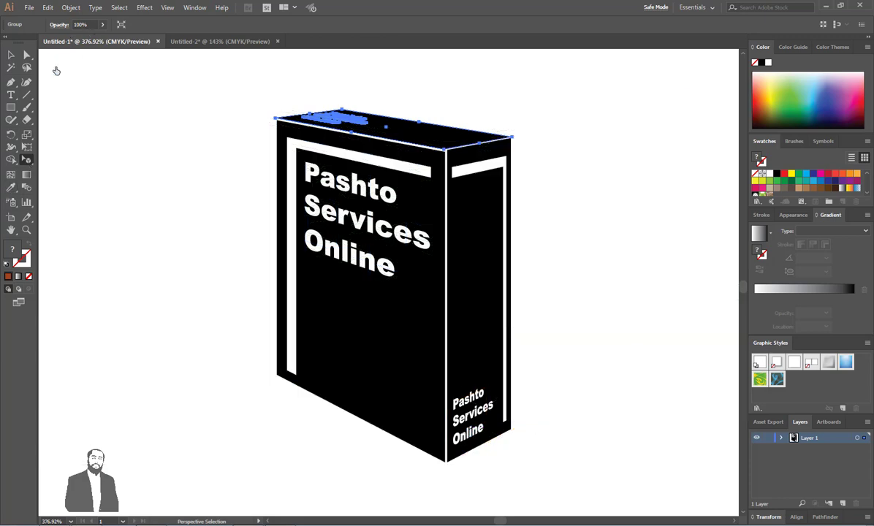
{"action": "left_click", "coordinate": [189, 111]}
{"action": "left_click", "coordinate": [11, 53]}
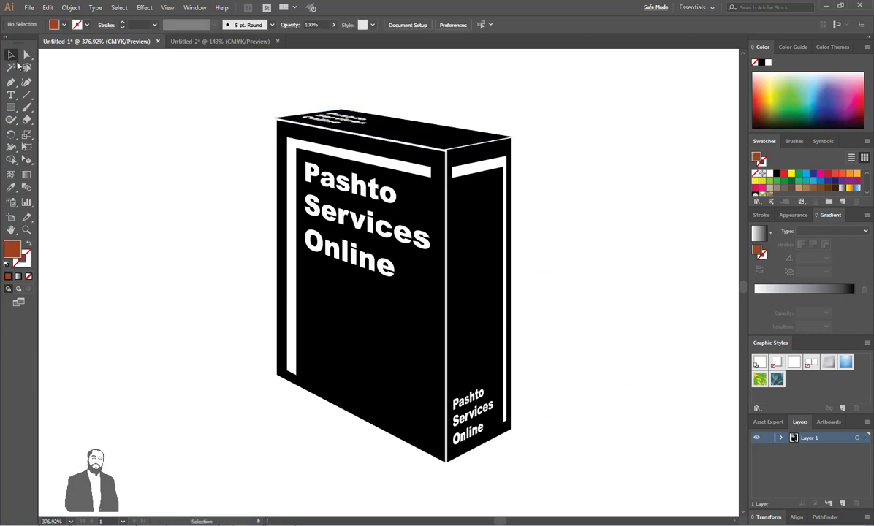